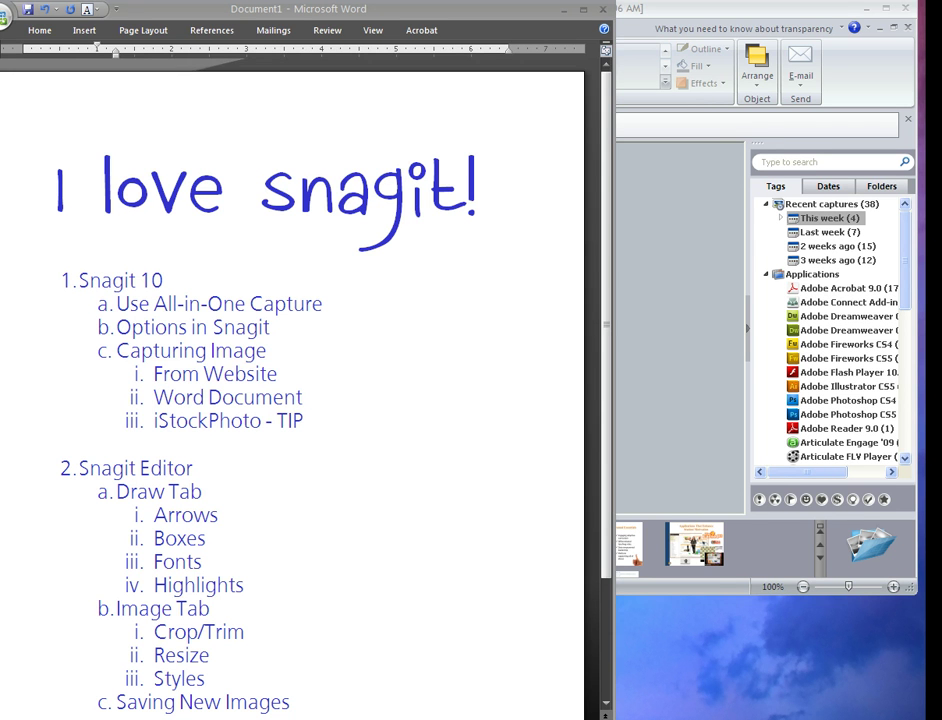
Move and enlarge the Word window, then zoom out to 70% so the whole outline page fits.
drag(414, 13, 405, 0)
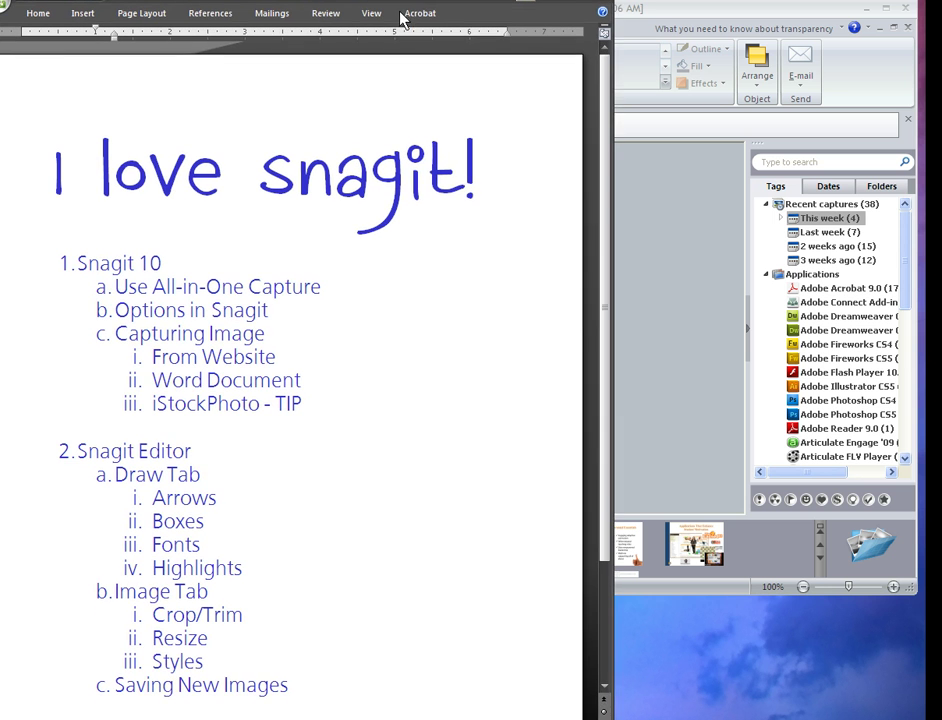
mouse_move(612, 719)
mouse_down()
mouse_move(598, 719)
mouse_move(603, 705)
mouse_up()
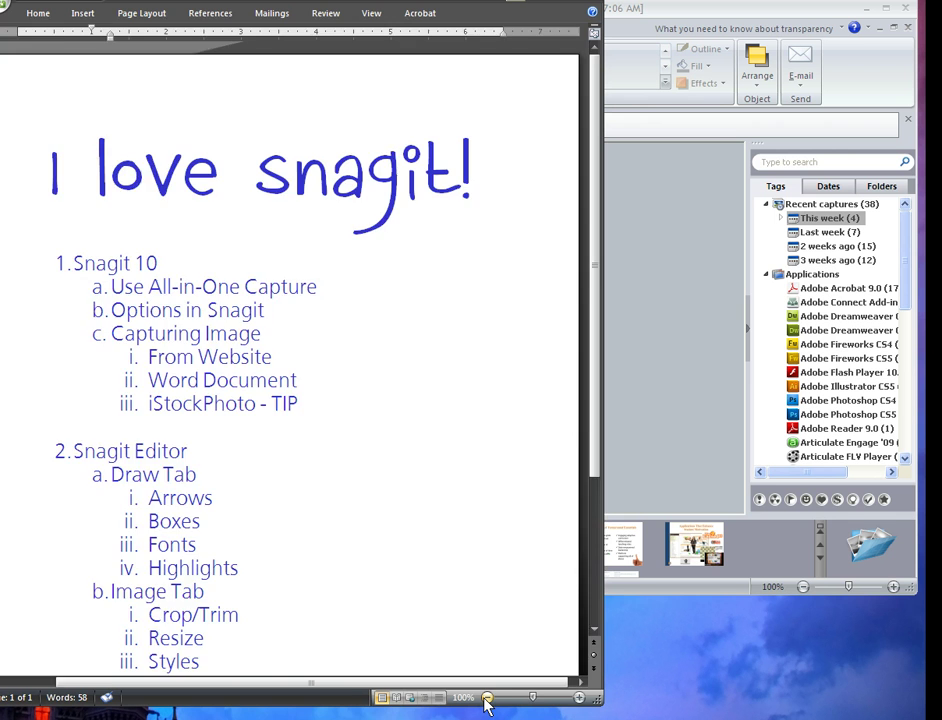
click(487, 697)
click(487, 697)
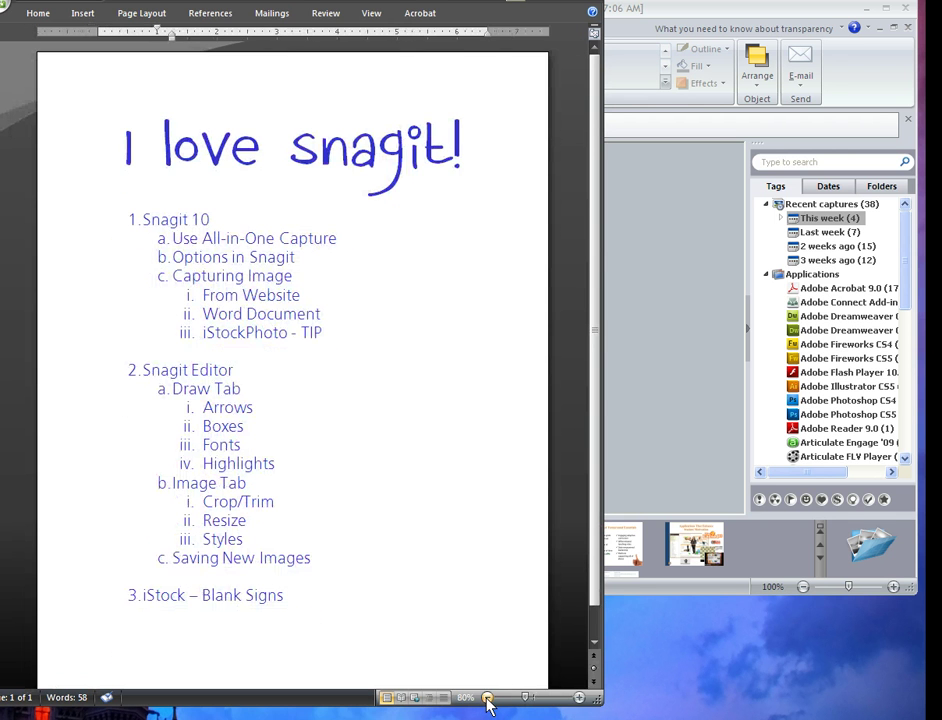
click(487, 697)
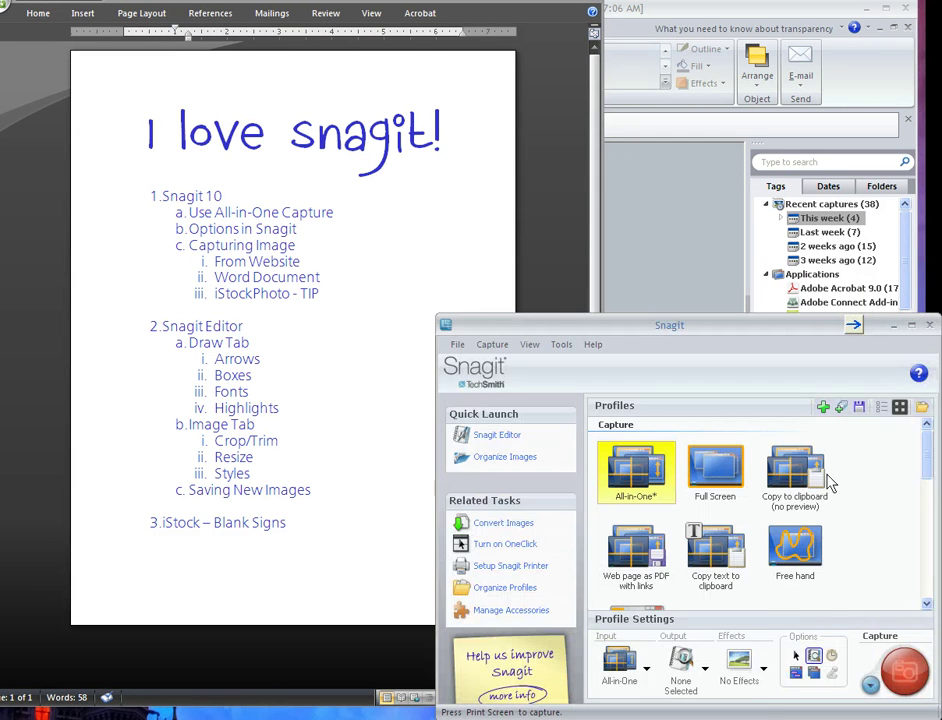
Capture a 408 x 571 region of the Word outline page into Snagit Editor.
click(862, 690)
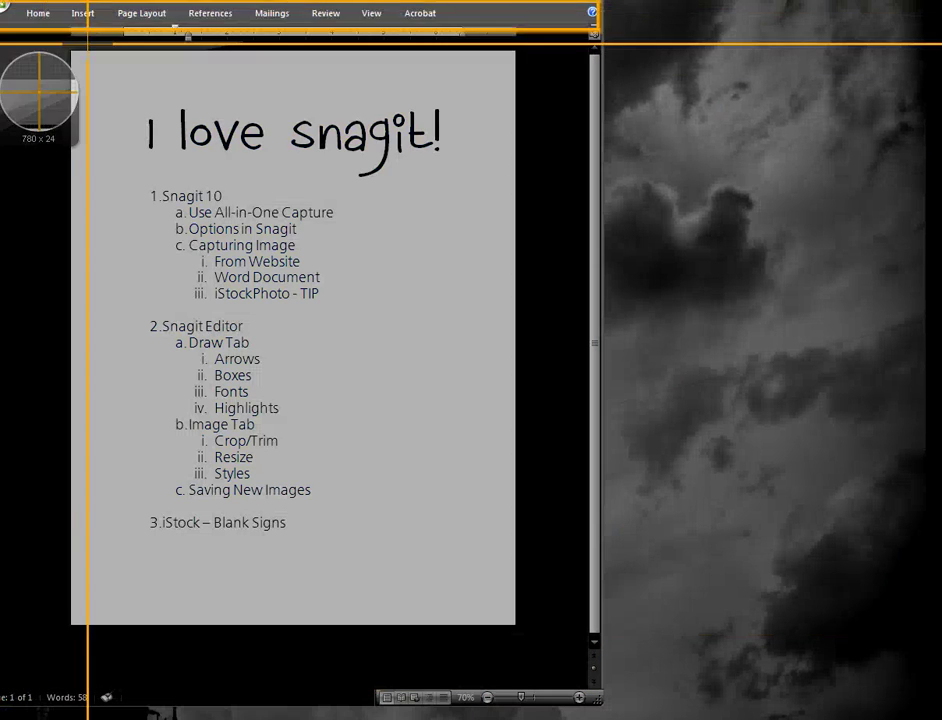
click(72, 69)
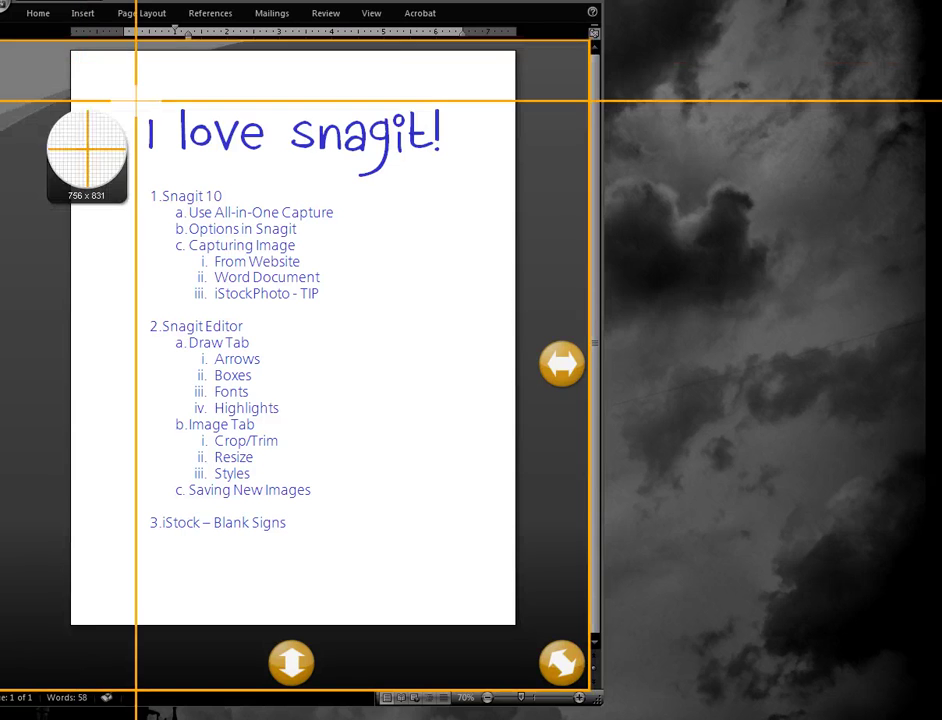
drag(135, 99, 454, 546)
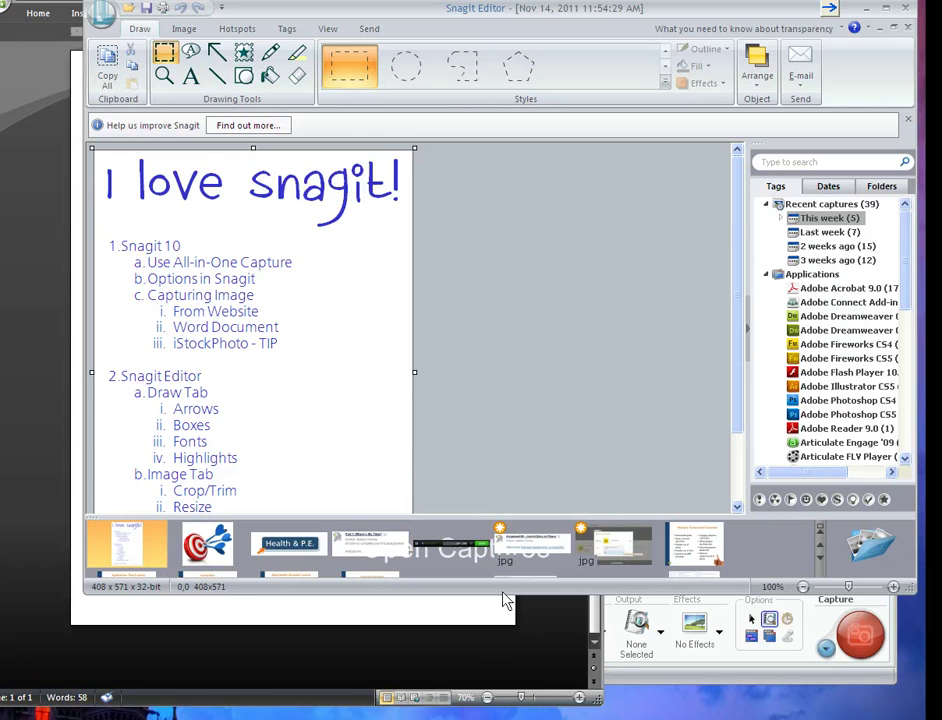
Make the Snagit Editor window taller and select the Arrow tool.
drag(502, 593, 502, 719)
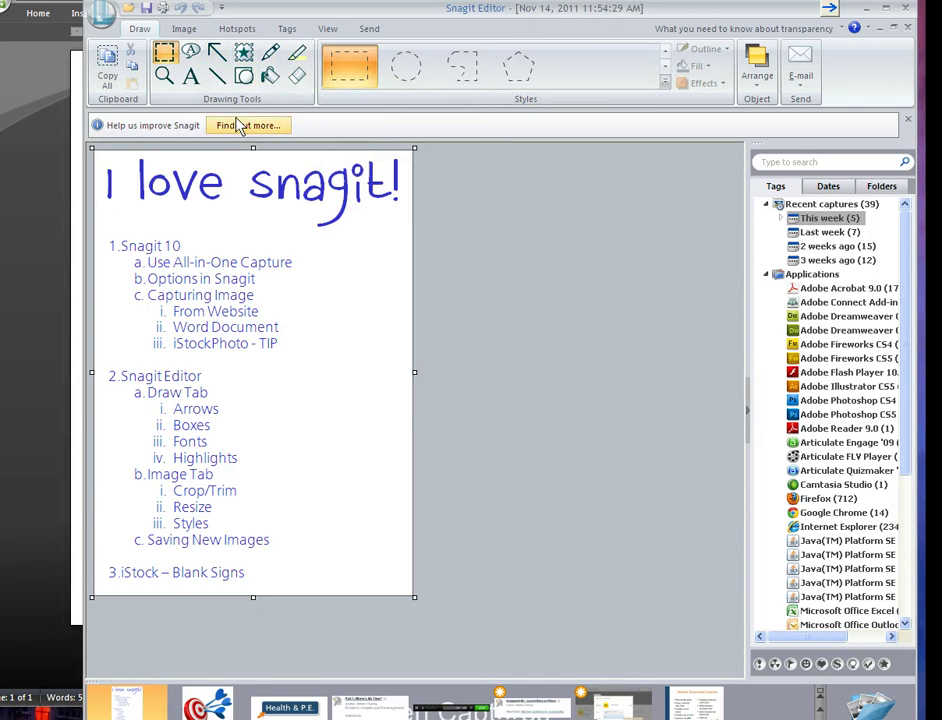
click(222, 61)
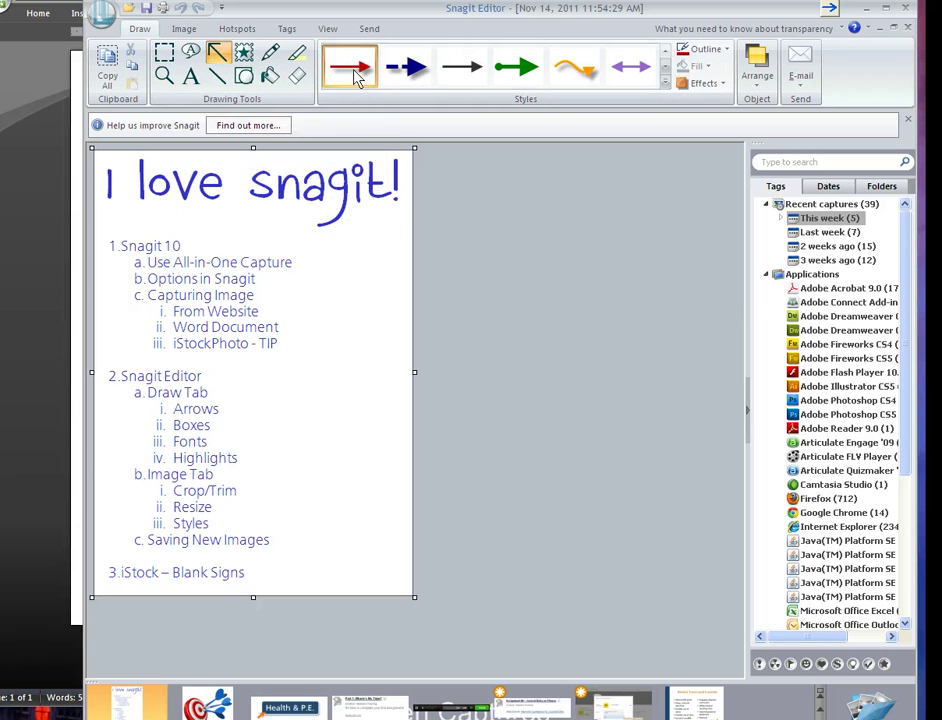
Draw a fancy-style arrow pointing at the Arrows item under Draw Tab.
click(665, 83)
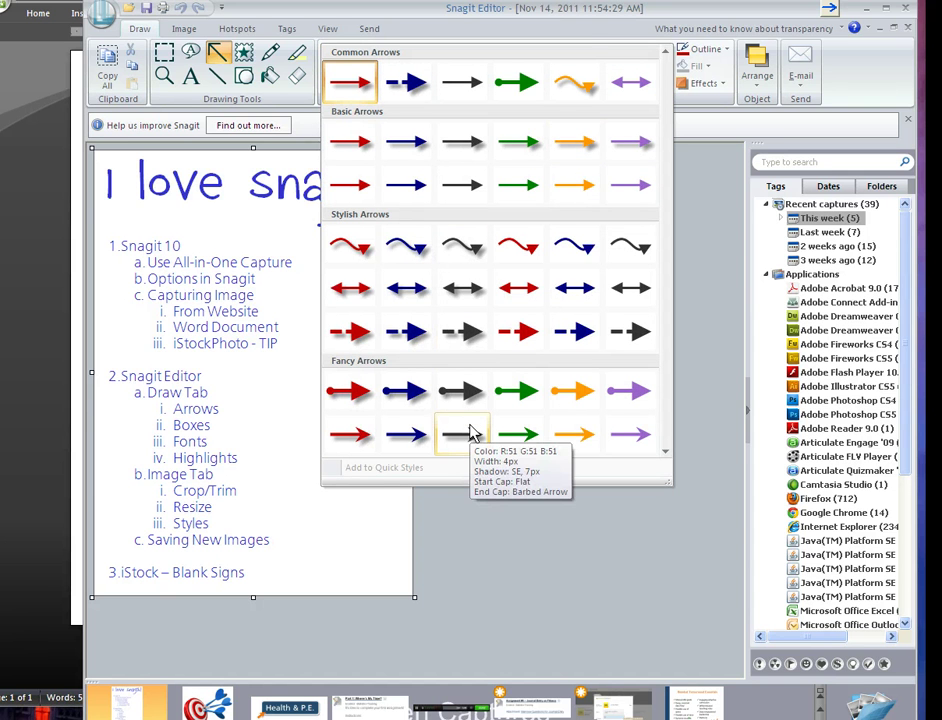
click(407, 445)
mouse_move(335, 363)
mouse_down()
mouse_move(259, 421)
mouse_move(236, 404)
mouse_up()
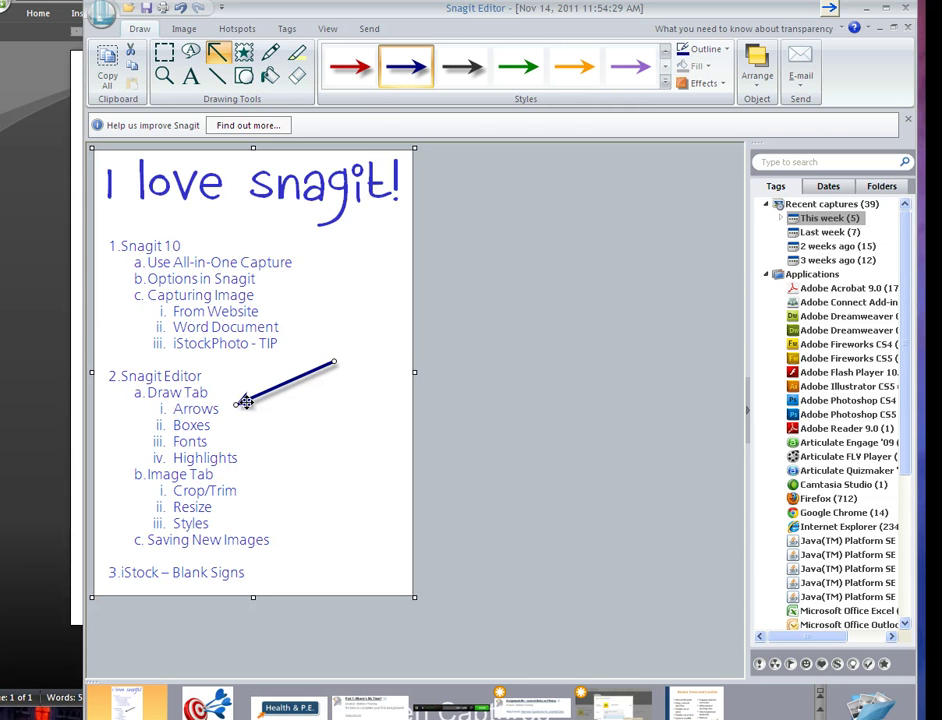
Make the arrow dark red and 7 px wide, with its head touching Arrows.
mouse_move(245, 402)
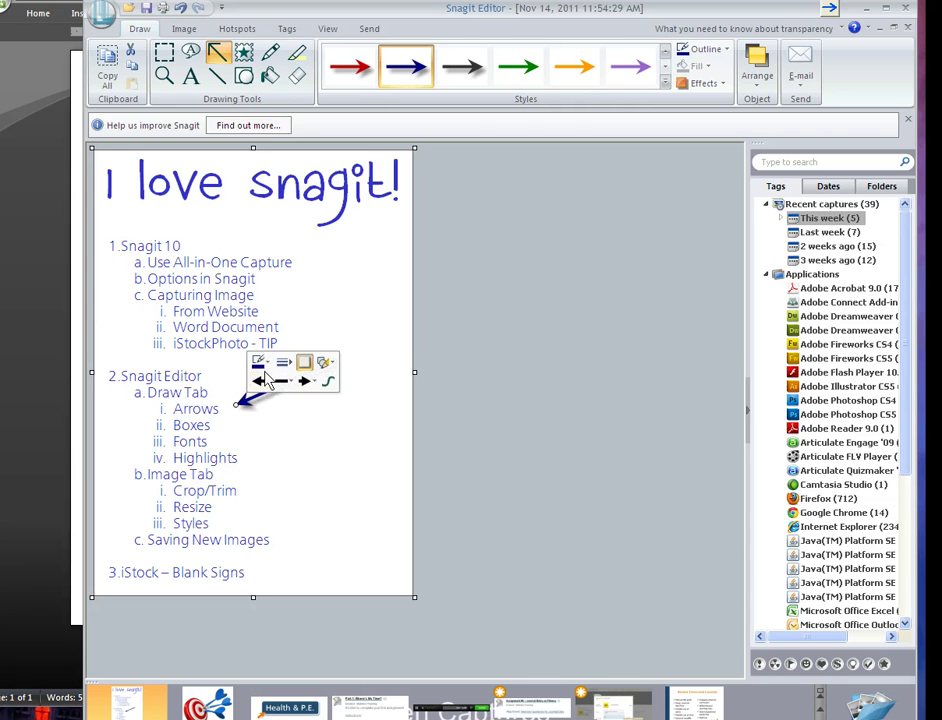
click(266, 364)
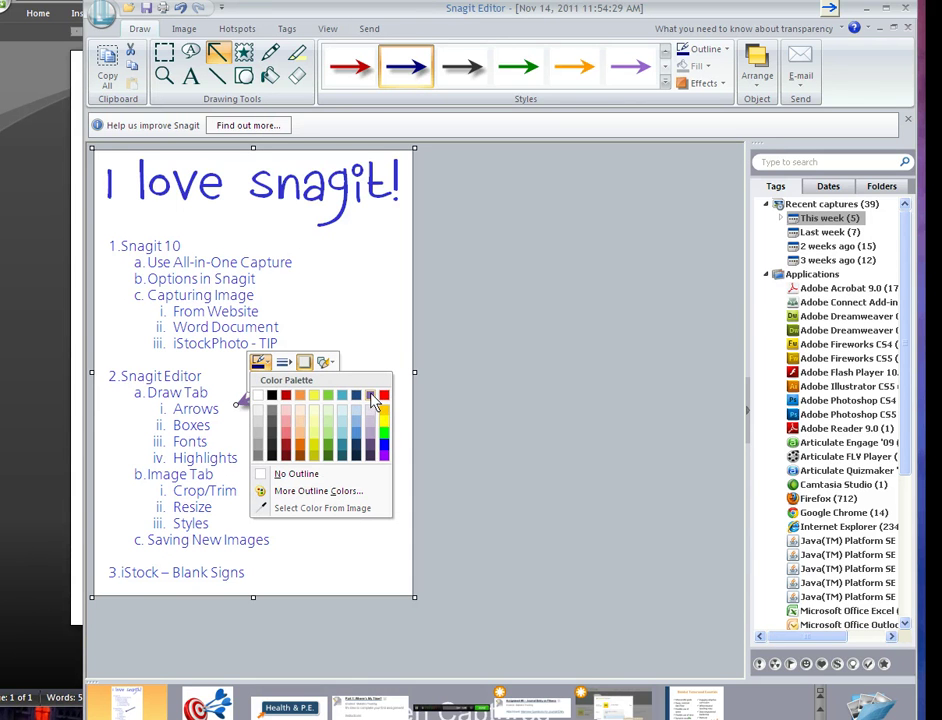
click(286, 453)
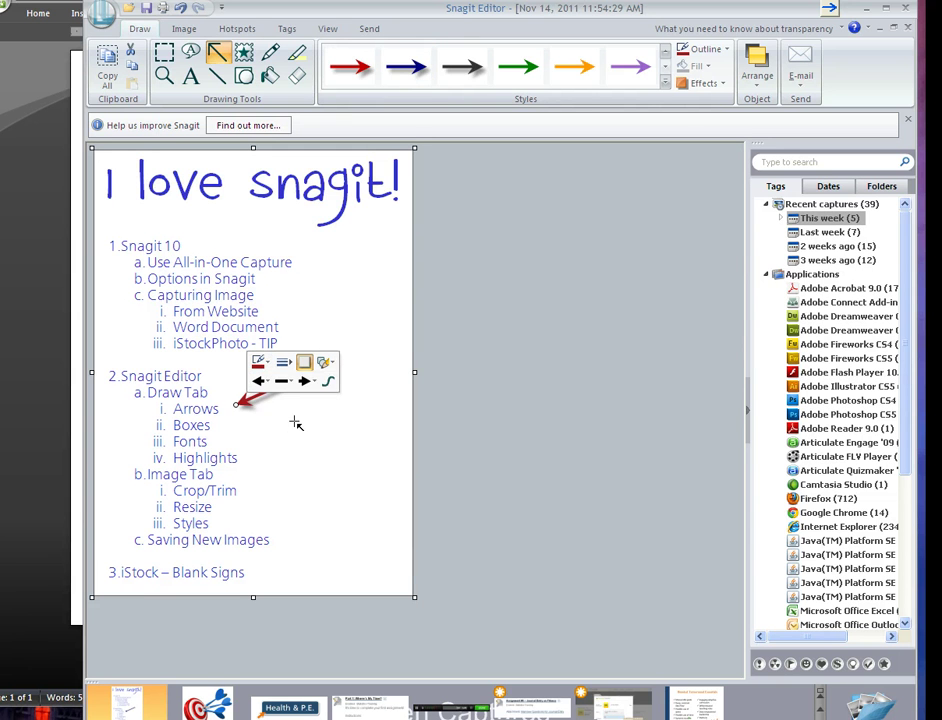
click(284, 362)
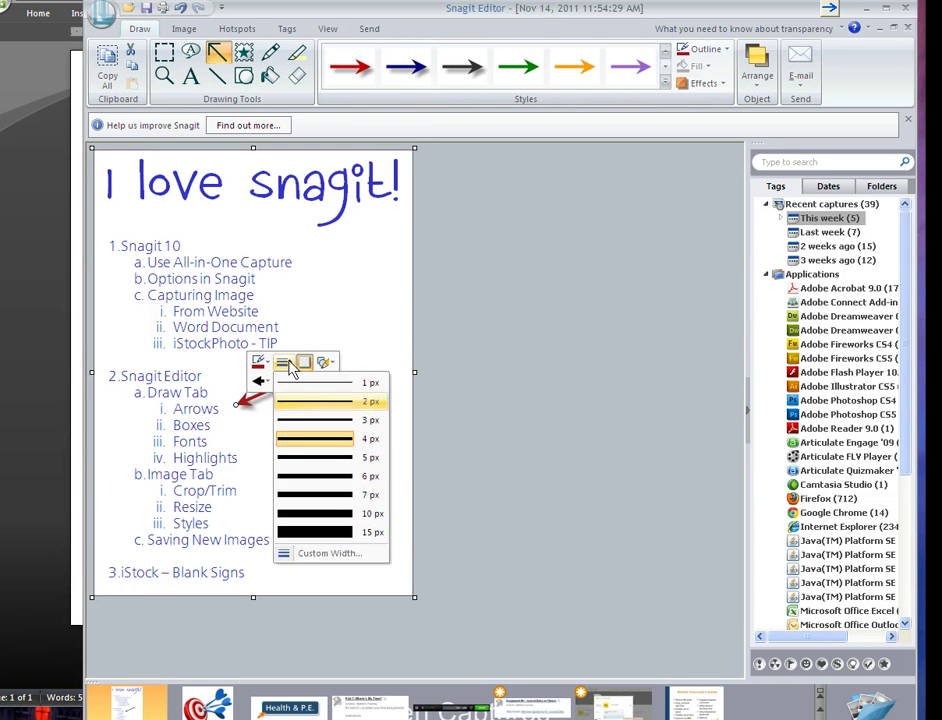
click(333, 497)
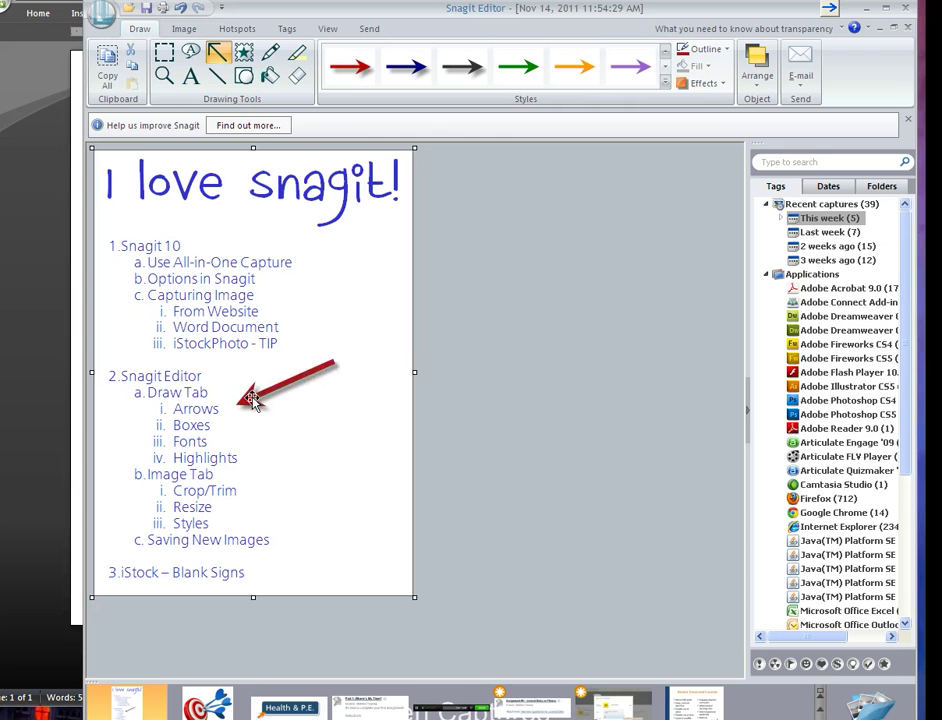
drag(250, 403, 234, 407)
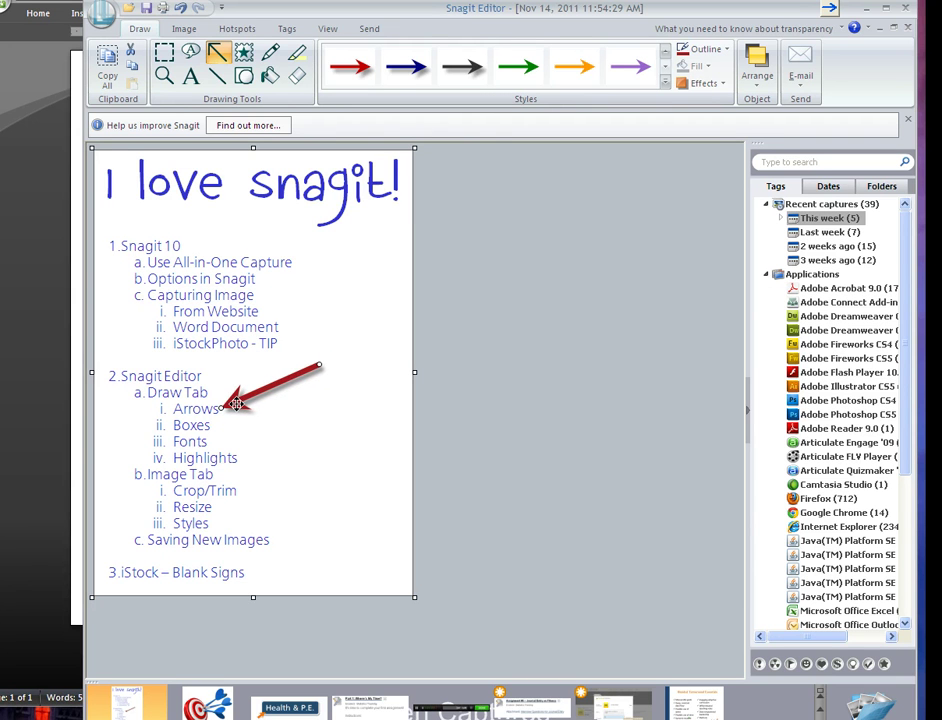
click(346, 336)
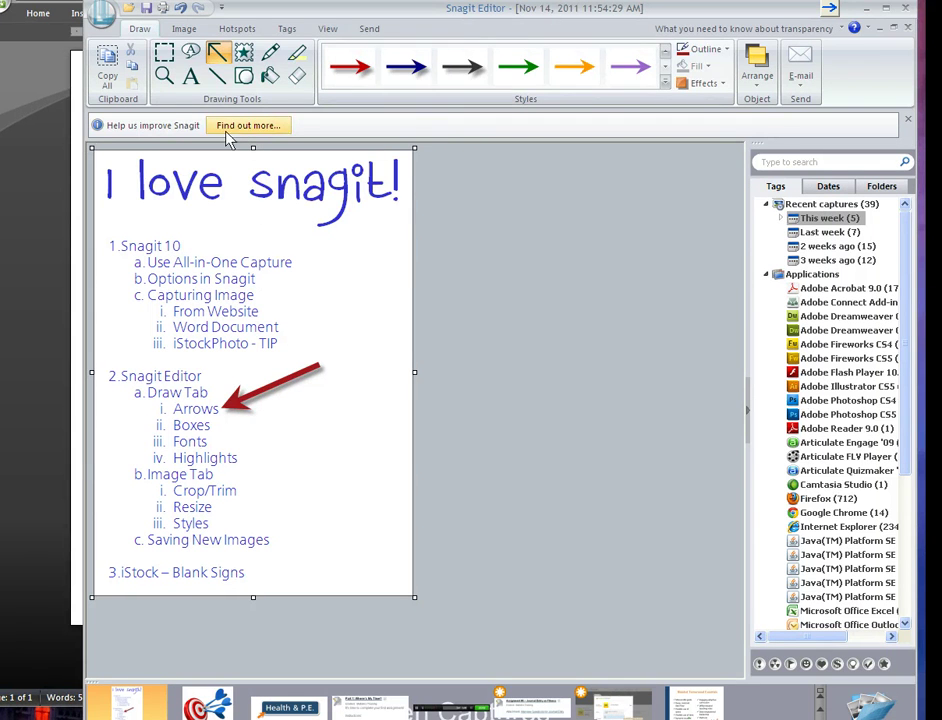
Choose the Shape tool with the solid black rectangle style.
click(244, 76)
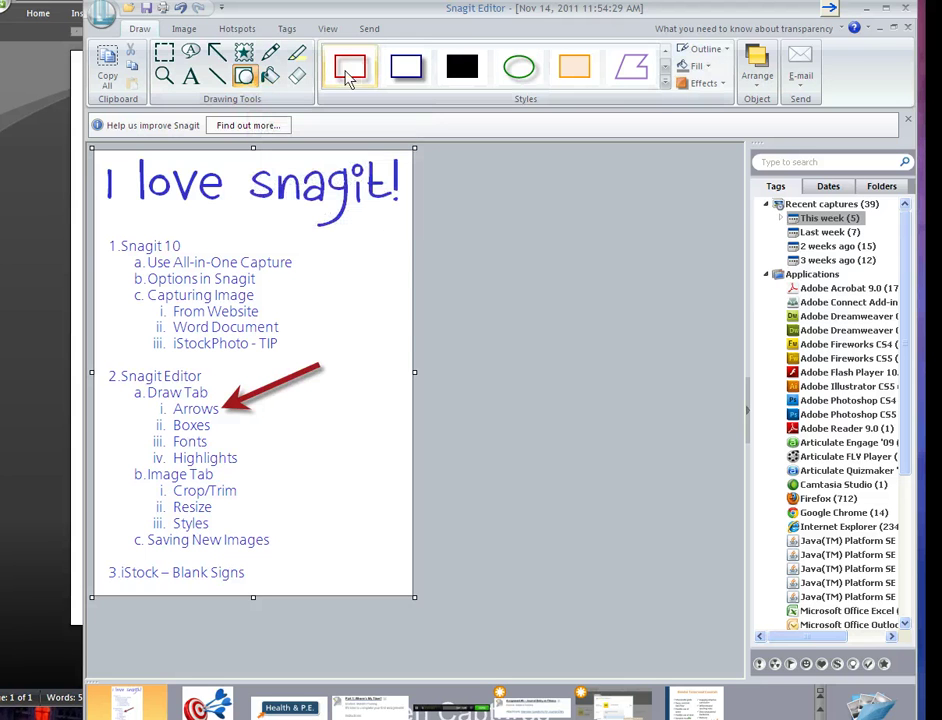
click(665, 84)
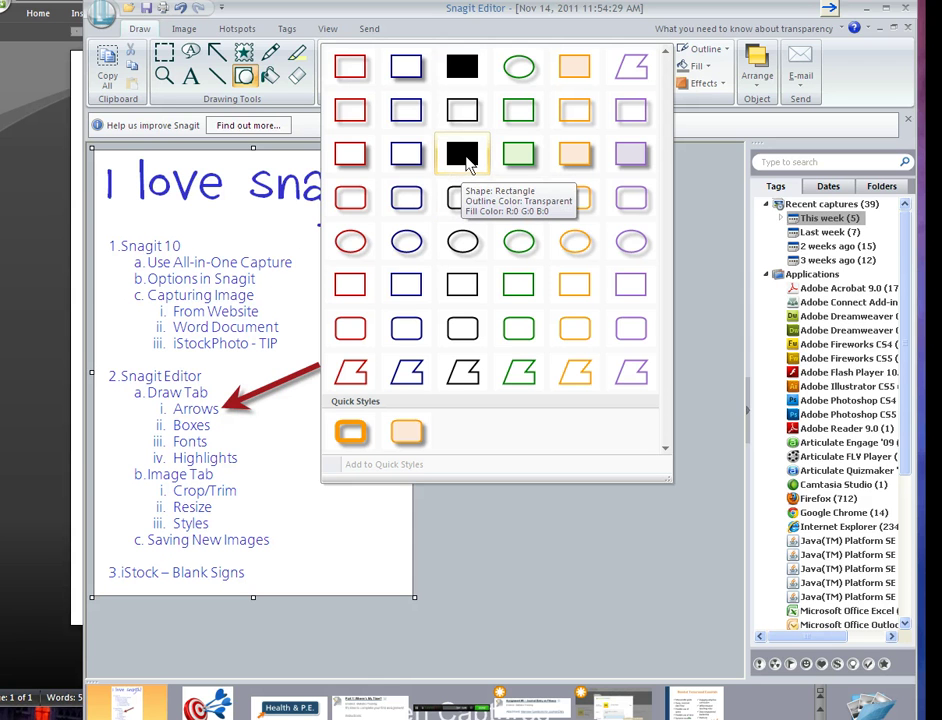
click(470, 76)
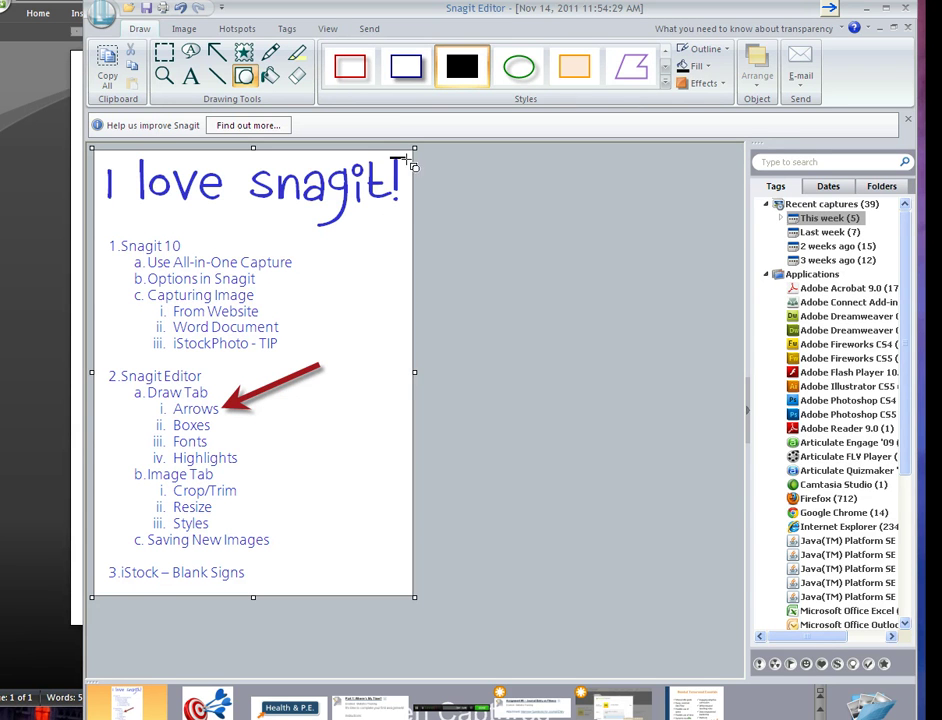
Draw a rectangle over the exclamation mark after snagit and fill it white.
mouse_move(390, 157)
mouse_down()
mouse_move(407, 178)
mouse_move(407, 205)
mouse_up()
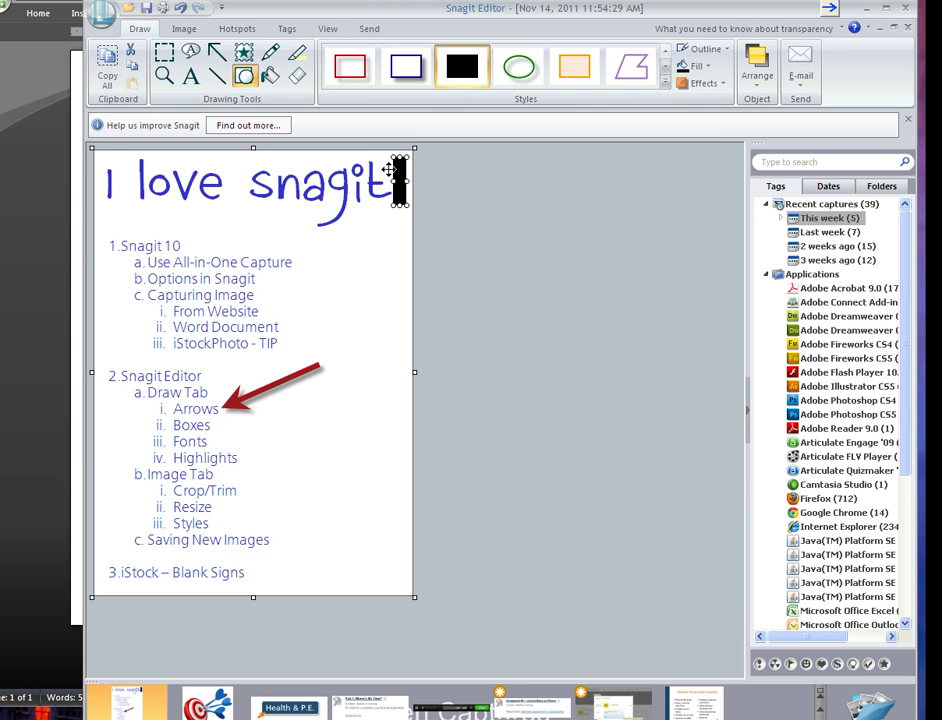
click(389, 225)
click(401, 195)
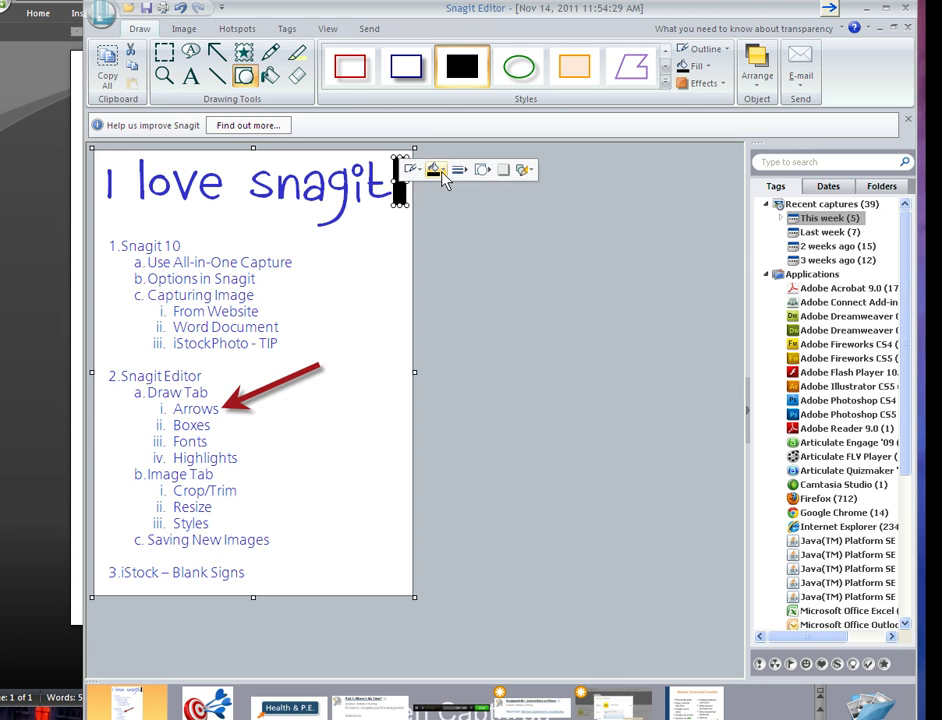
click(443, 174)
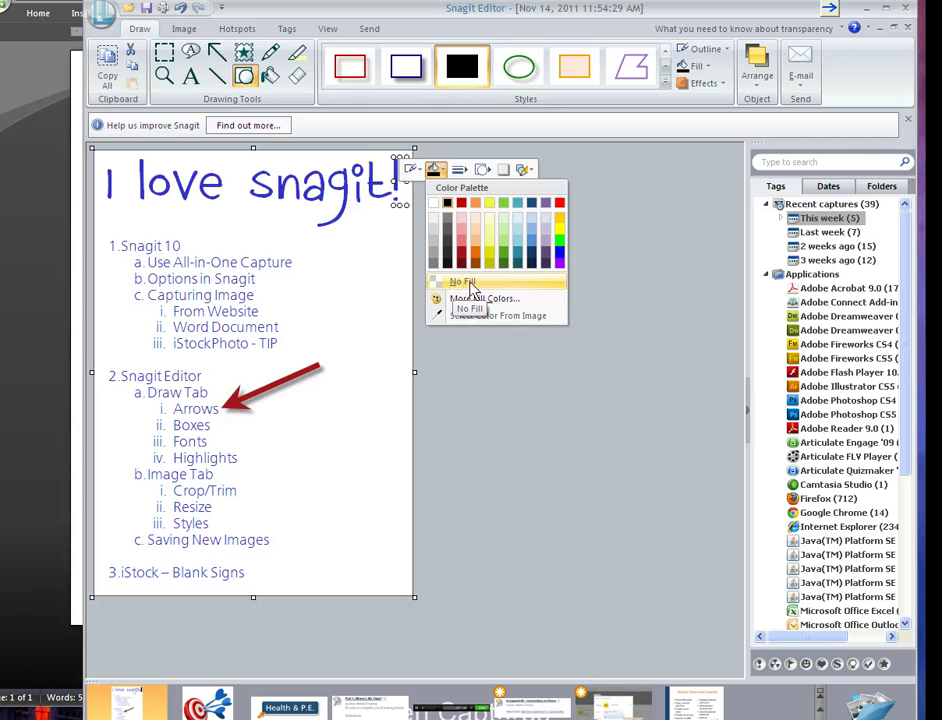
click(433, 203)
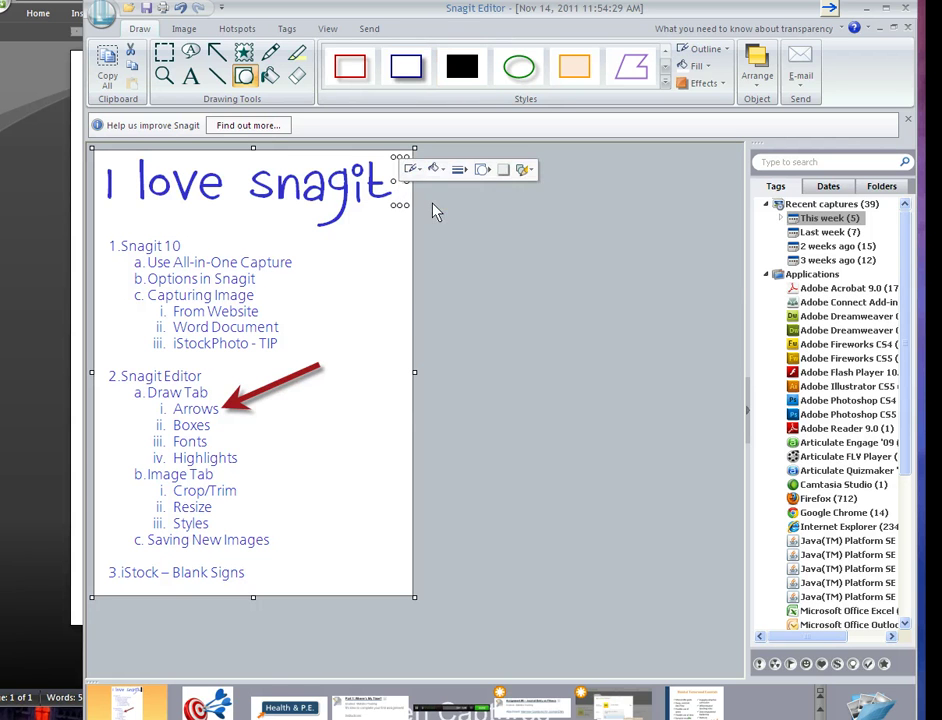
click(362, 273)
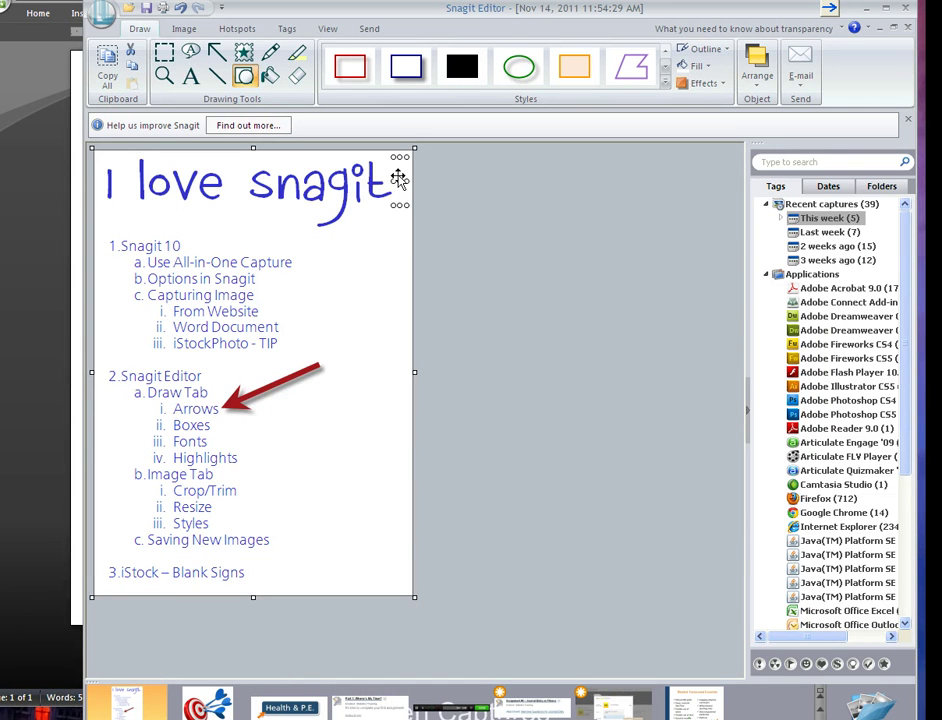
mouse_move(398, 178)
mouse_down()
mouse_move(393, 238)
mouse_move(396, 177)
mouse_up()
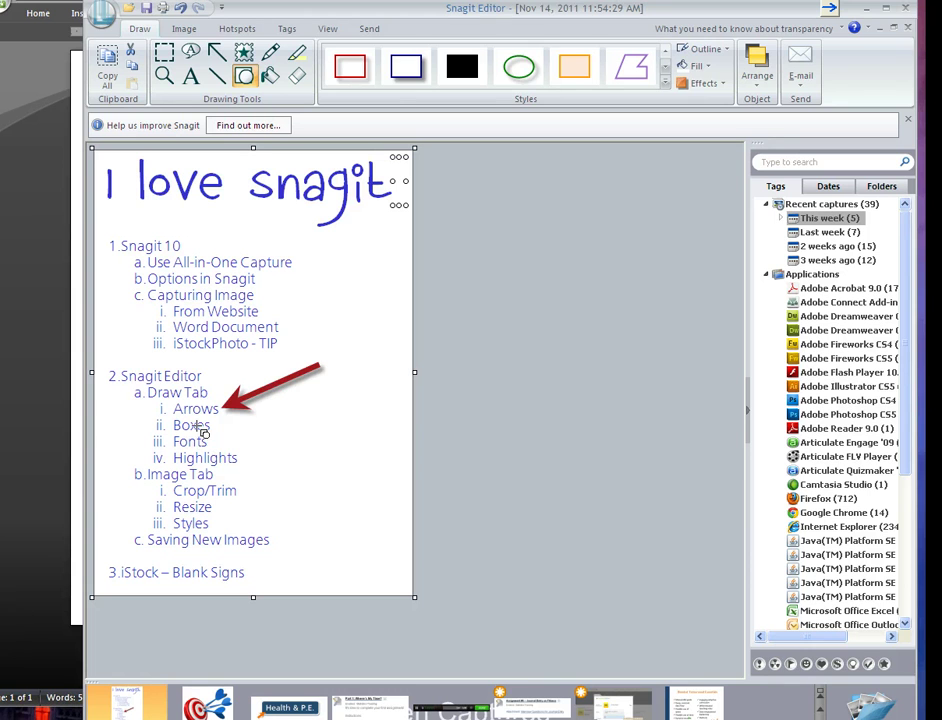
Frame the Snagit 10 section in a green rounded rectangle with a 5 px outline.
click(665, 85)
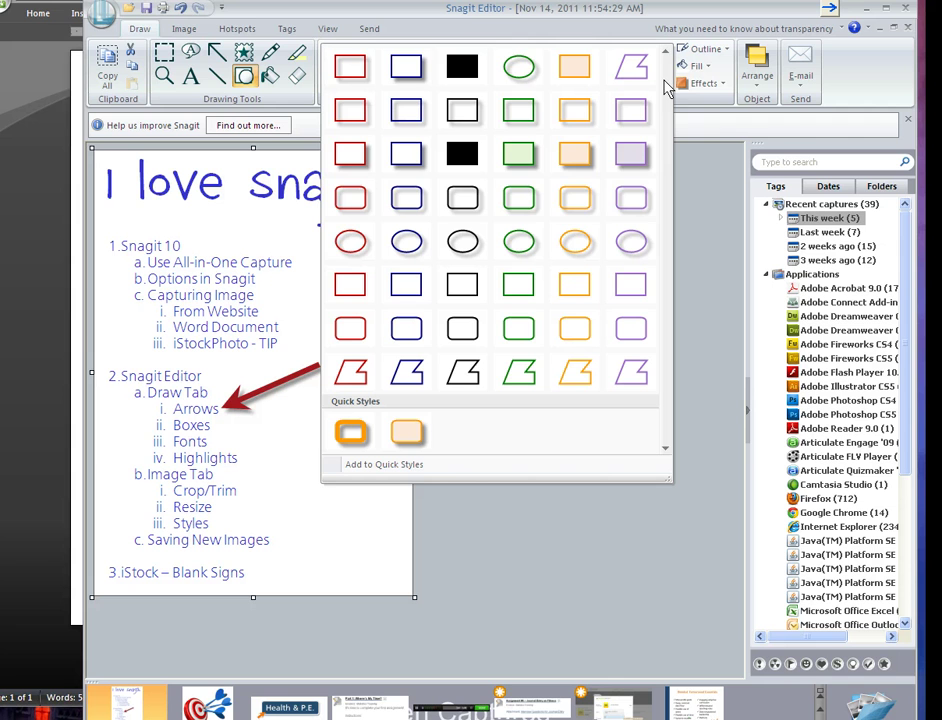
click(521, 200)
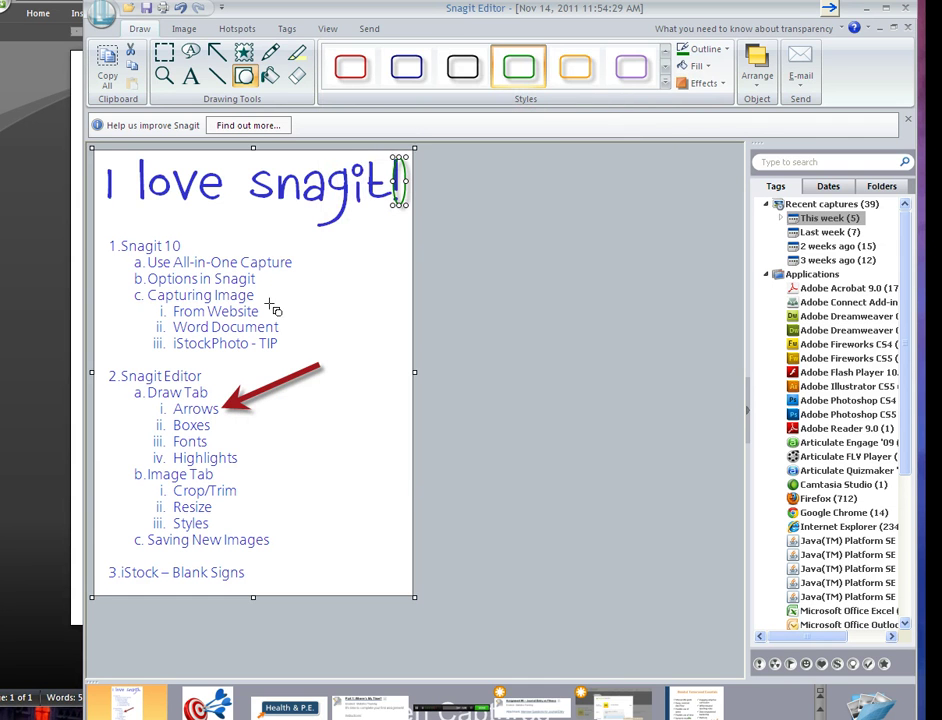
drag(105, 233, 316, 370)
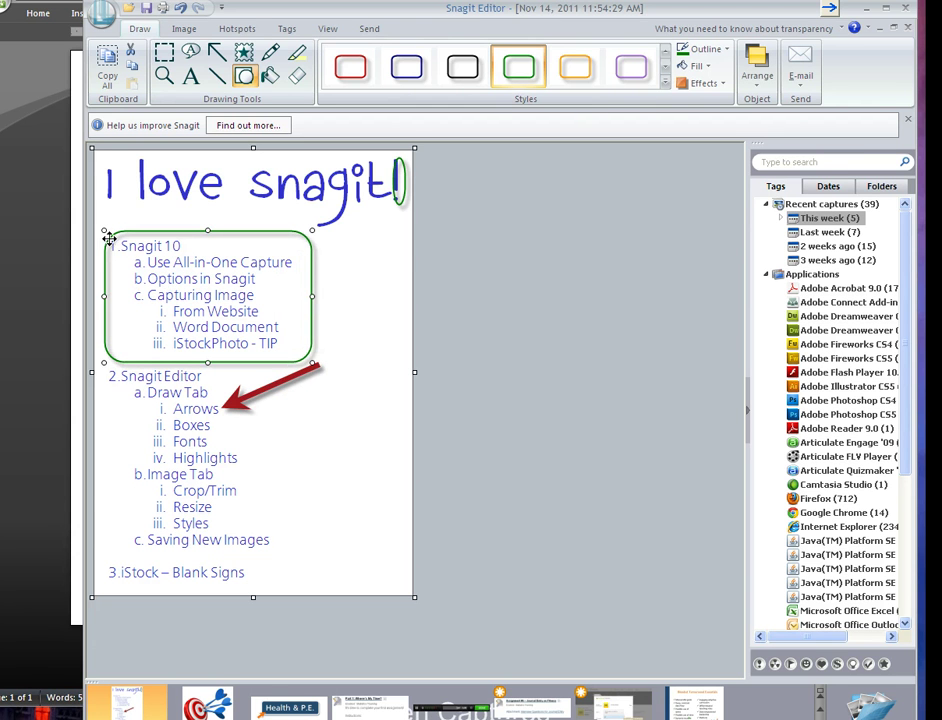
drag(103, 229, 100, 226)
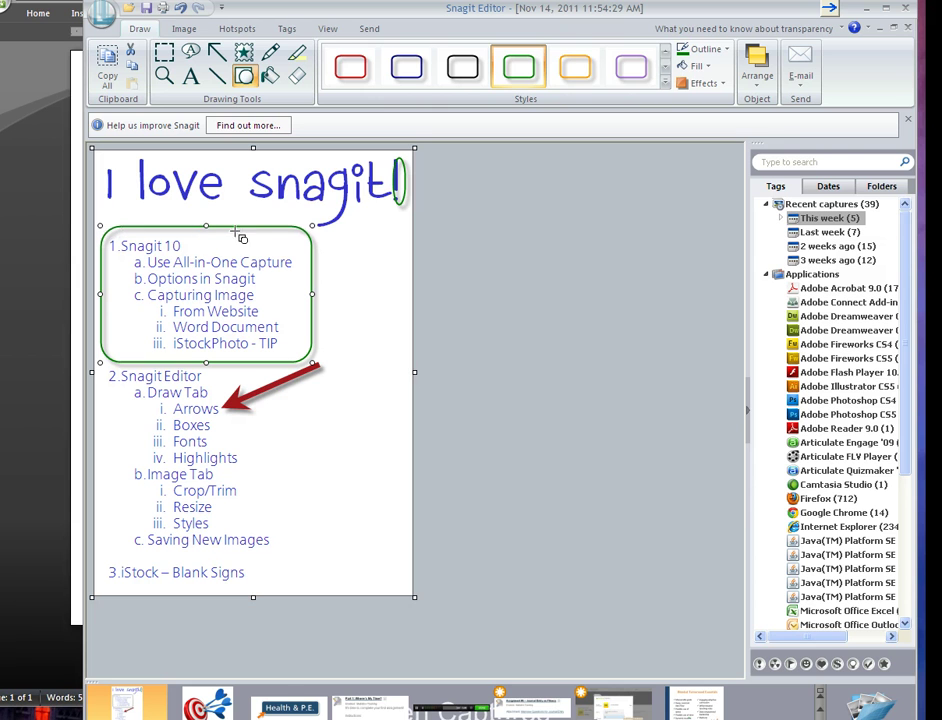
mouse_move(250, 212)
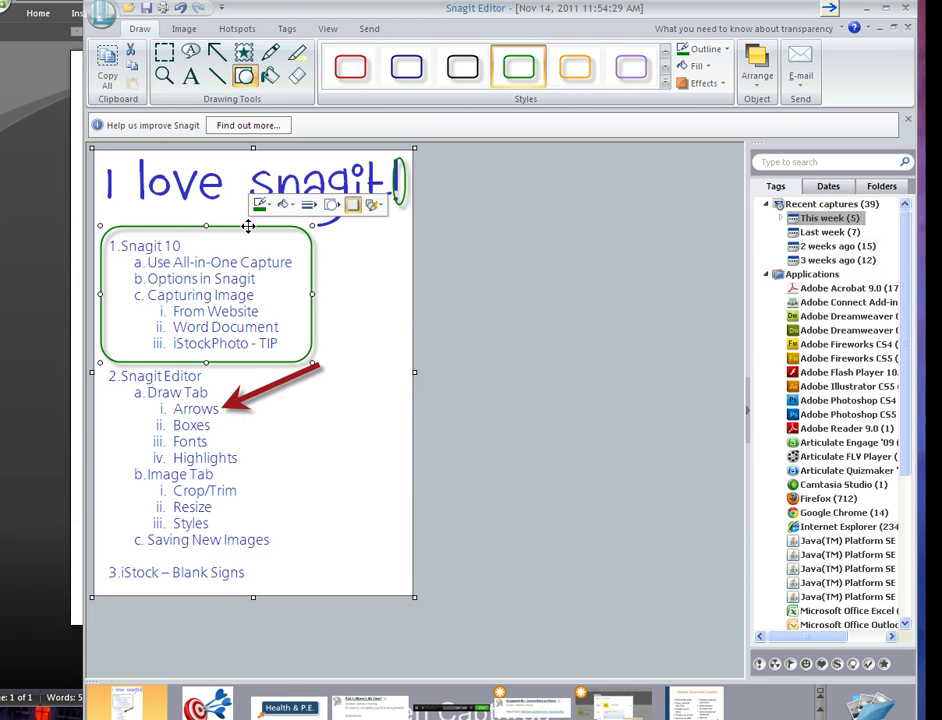
click(308, 205)
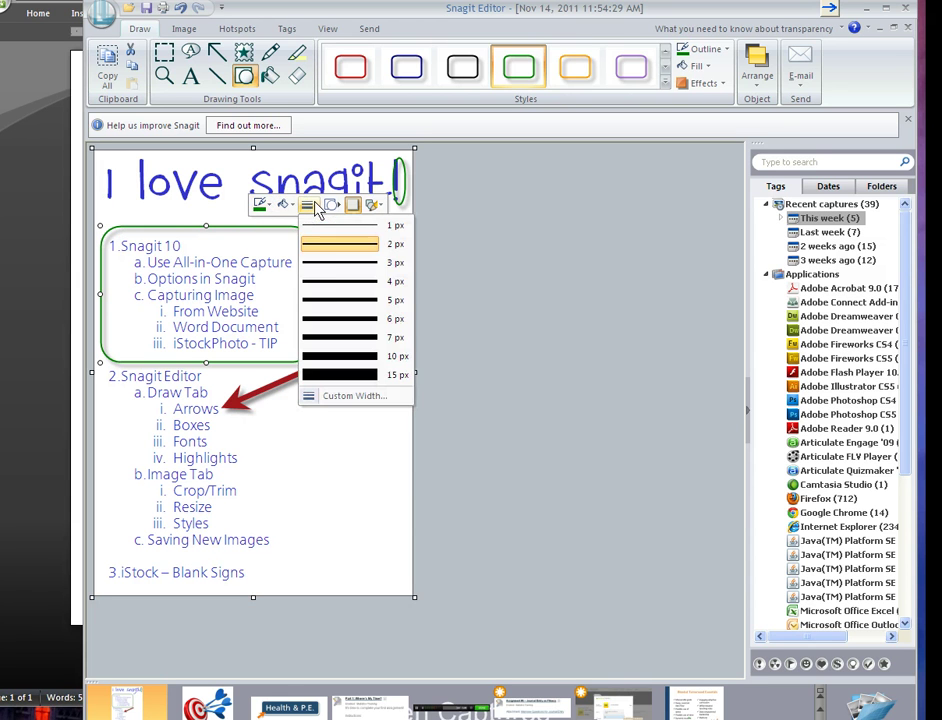
click(331, 301)
click(361, 299)
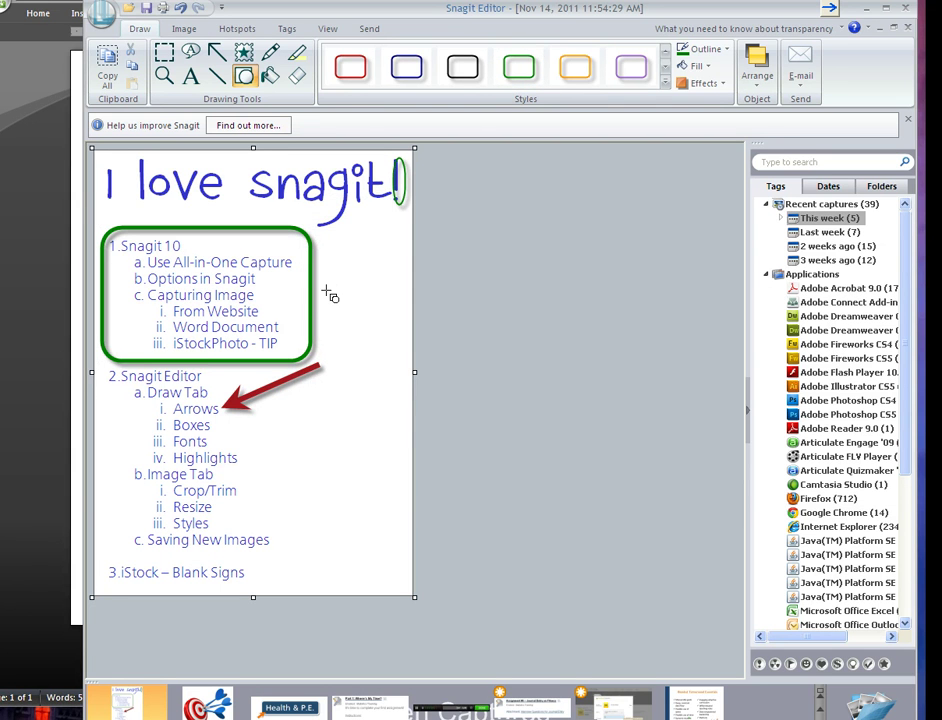
Undo the green box's nudge, its 5 px outline, and the box itself.
drag(310, 289, 307, 287)
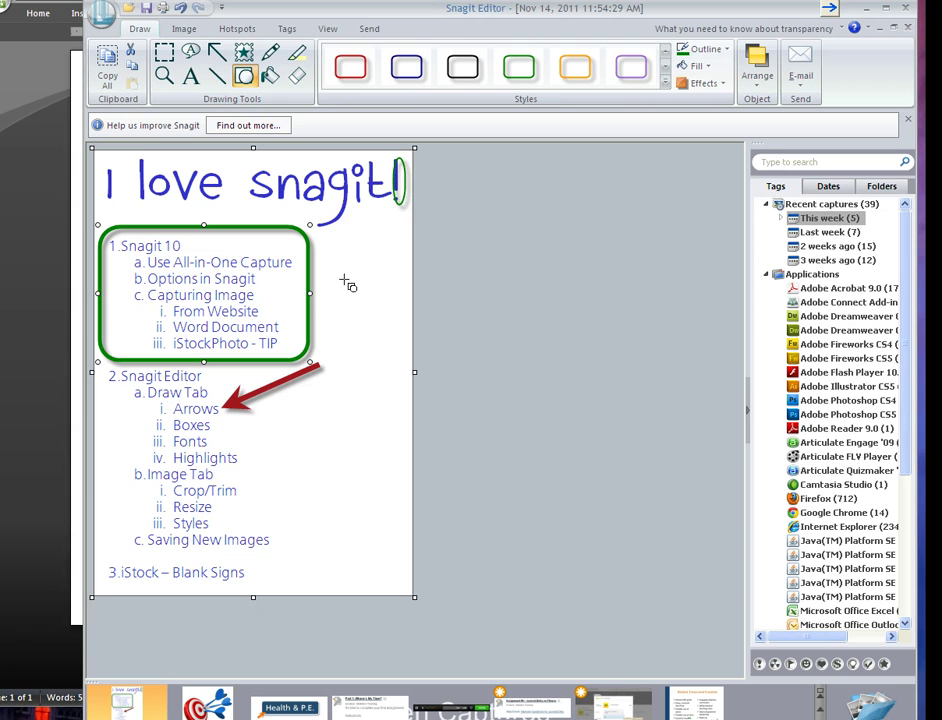
click(370, 240)
key(ctrl+z)
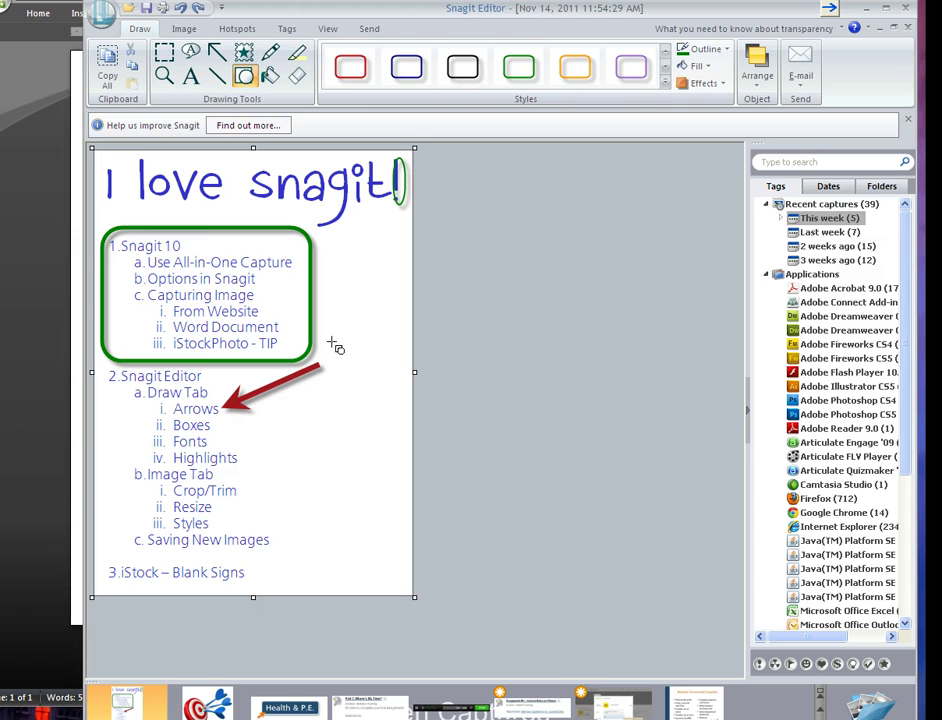
key(ctrl+z)
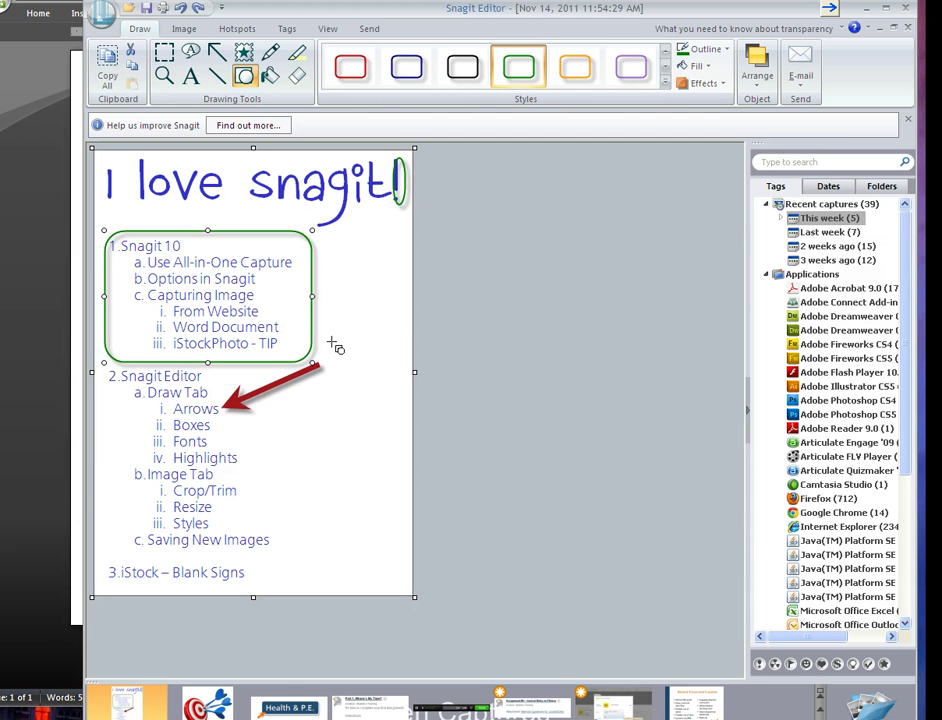
key(ctrl+z)
key(ctrl+z)
key(ctrl+z)
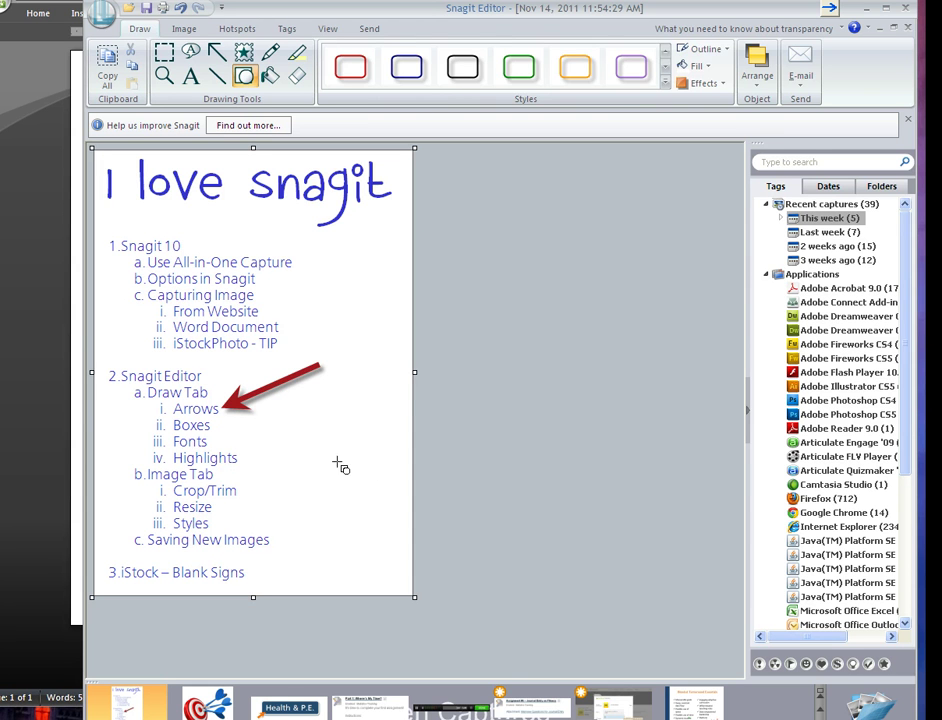
Draw an empty blue rounded rectangle beside the Boxes, Fonts and Highlights items.
click(666, 51)
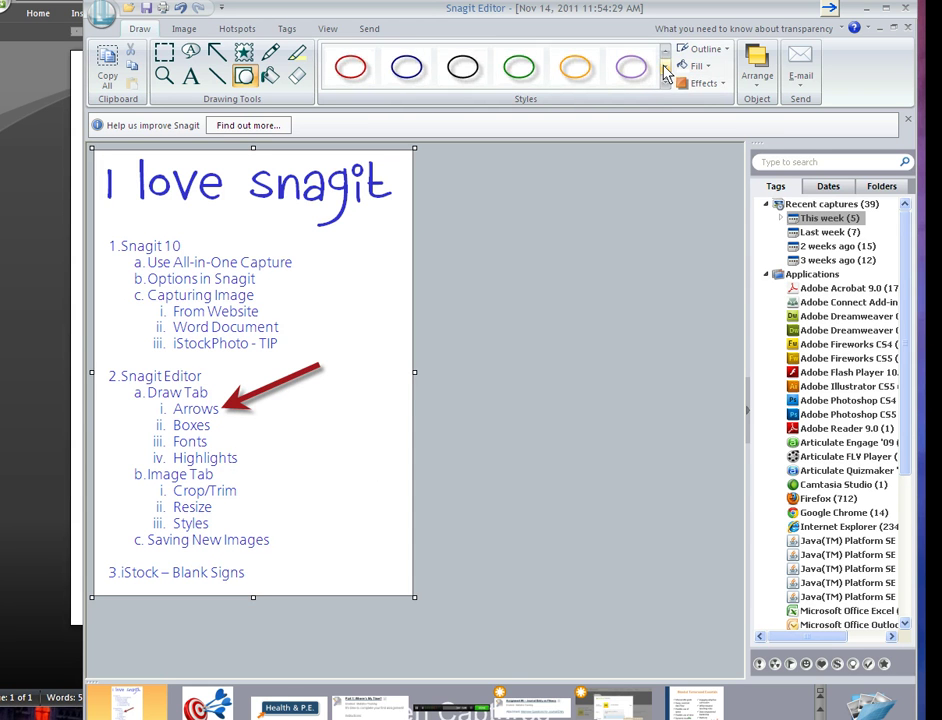
click(666, 51)
click(419, 82)
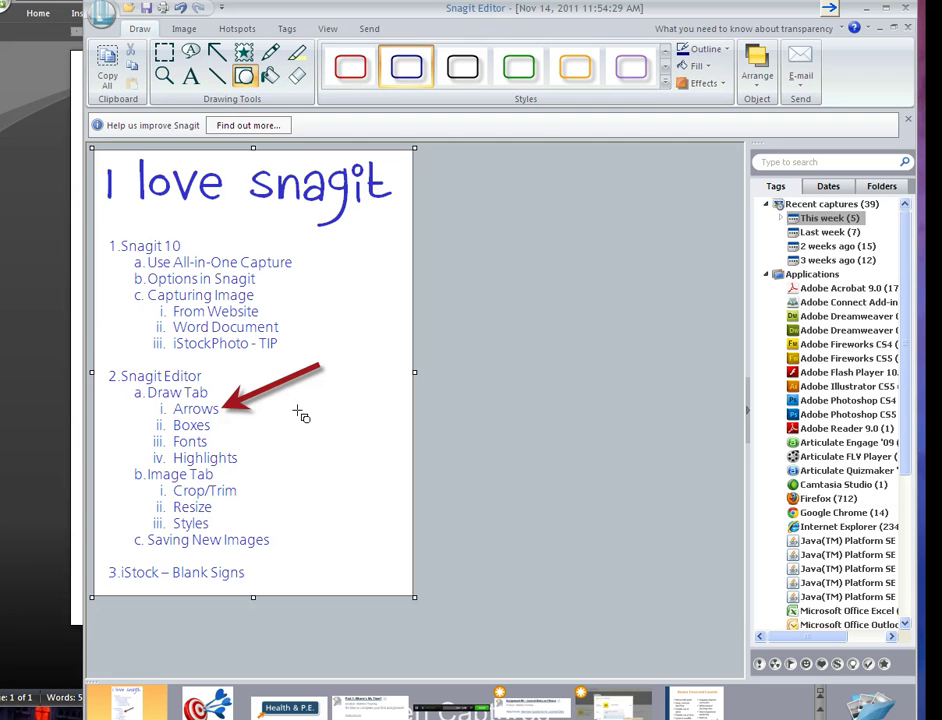
mouse_move(286, 420)
mouse_down()
mouse_move(347, 442)
mouse_move(387, 510)
mouse_up()
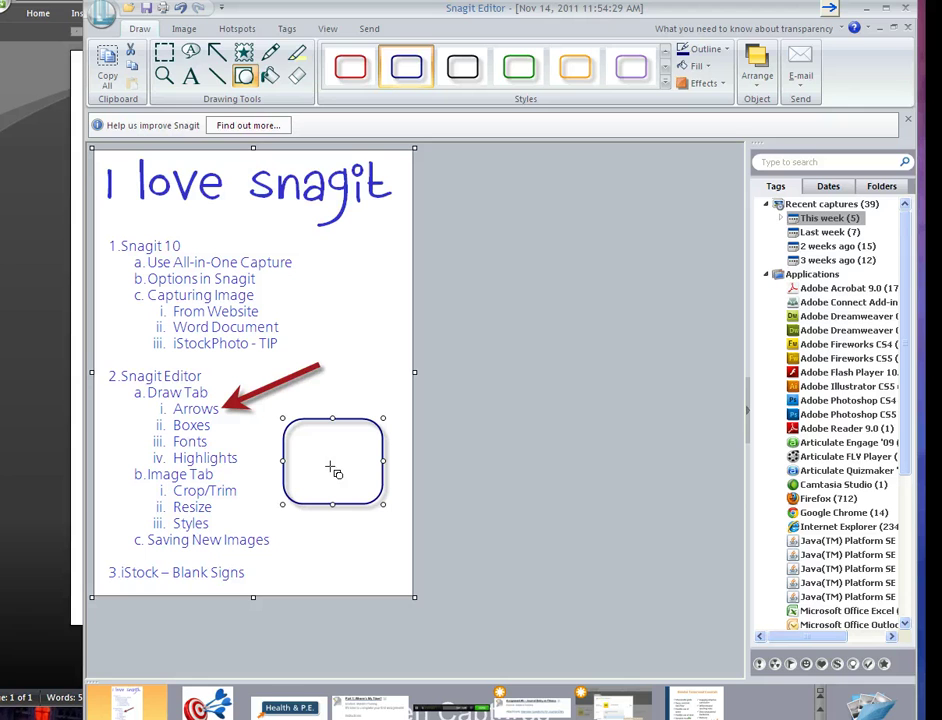
Add red 'Hello!' text inside the blue rounded box.
click(192, 80)
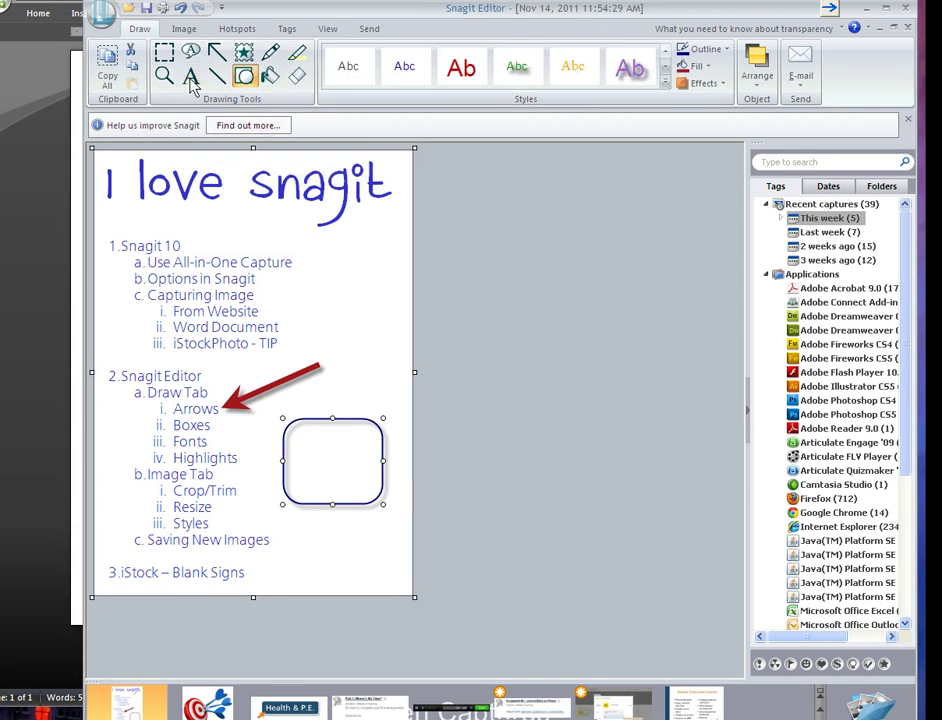
click(466, 78)
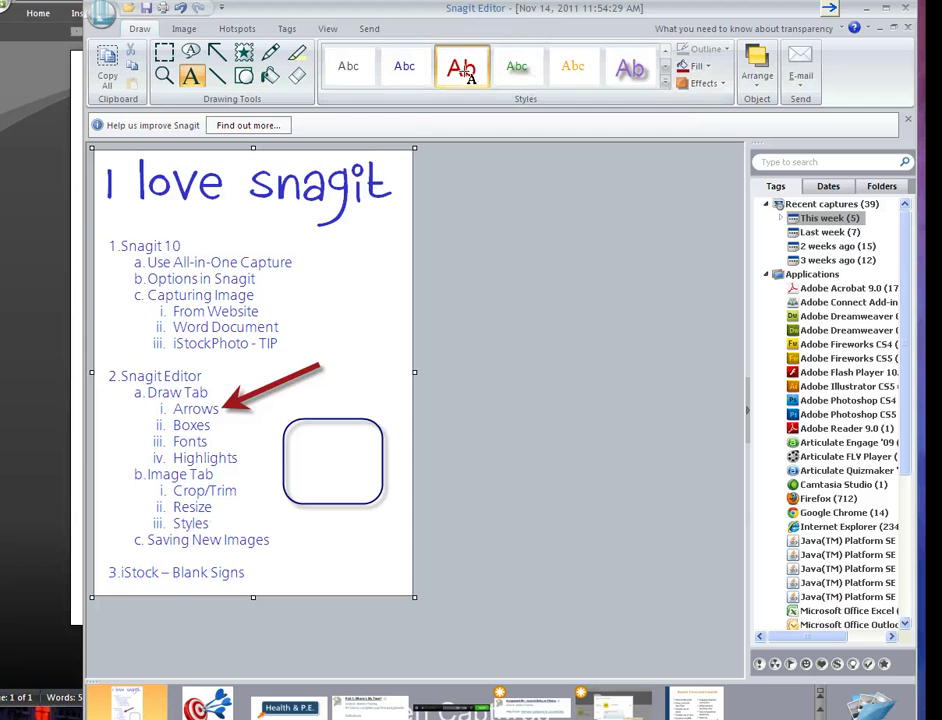
drag(306, 446, 378, 488)
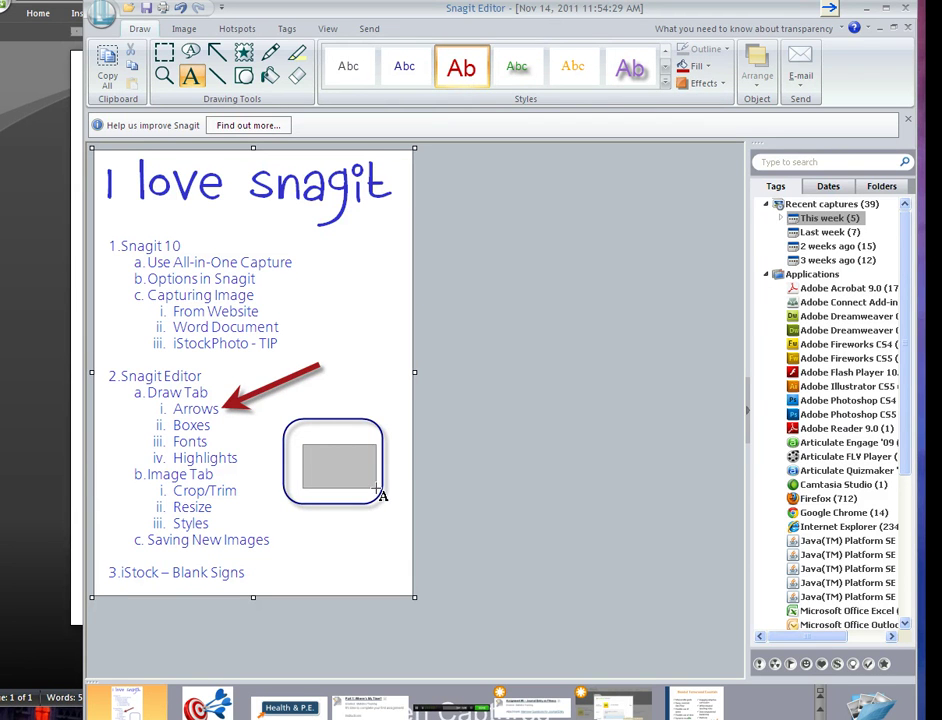
text(Hello!)
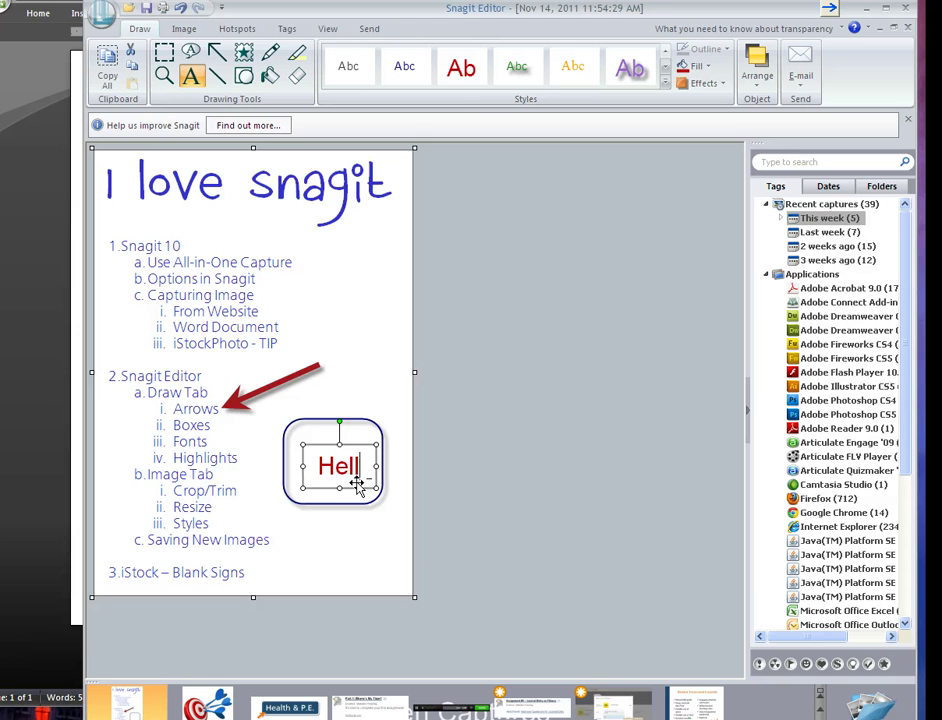
click(366, 353)
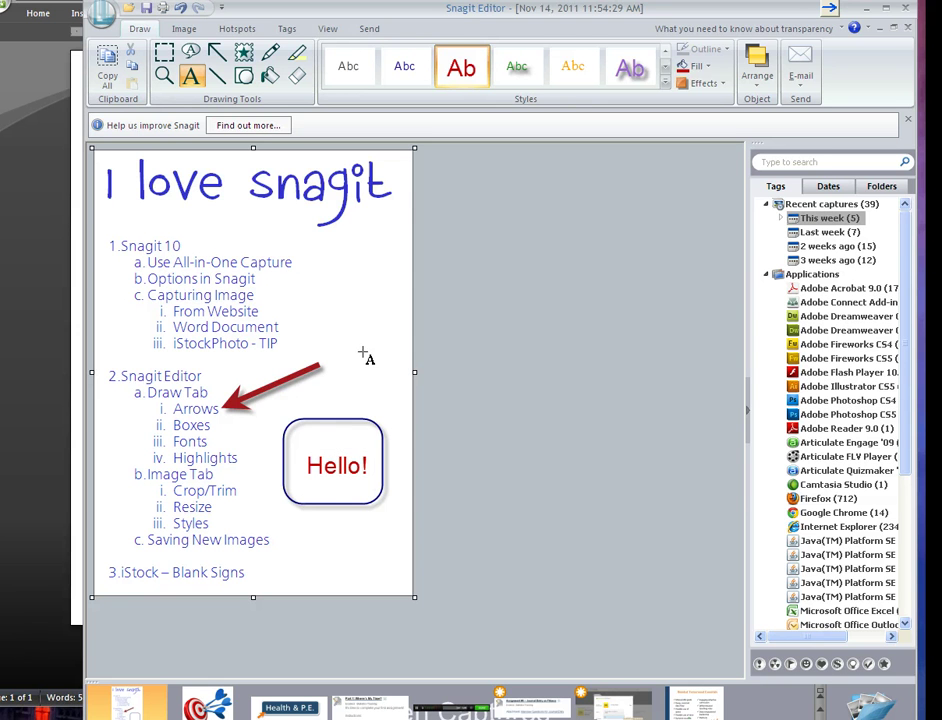
Shorten and reposition the blue box so it fits snugly around Hello!
click(353, 420)
drag(353, 420, 336, 447)
drag(336, 512, 336, 490)
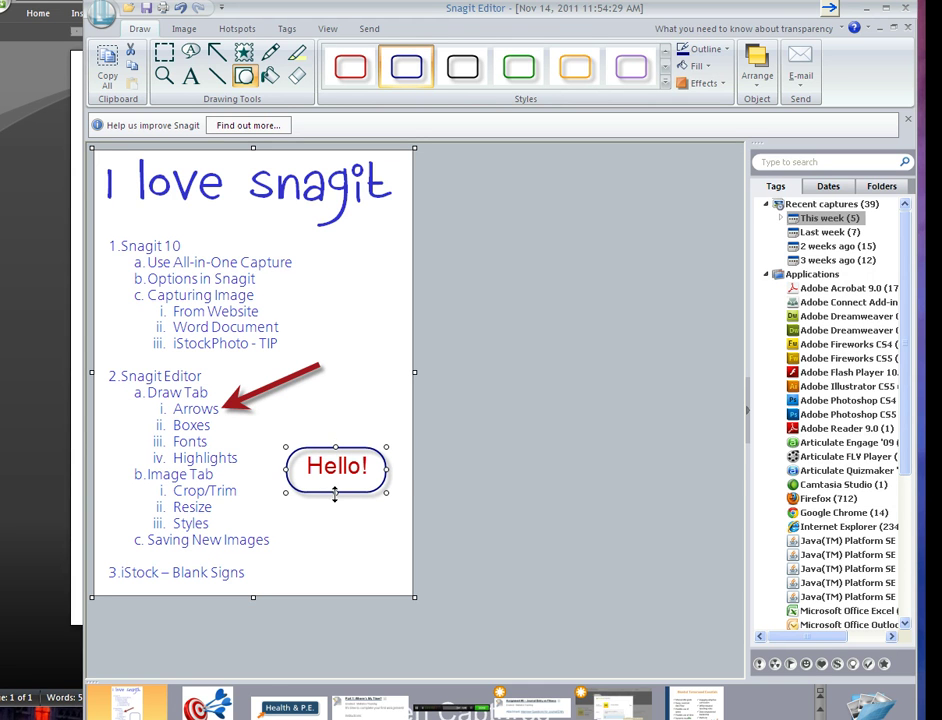
drag(347, 444, 347, 444)
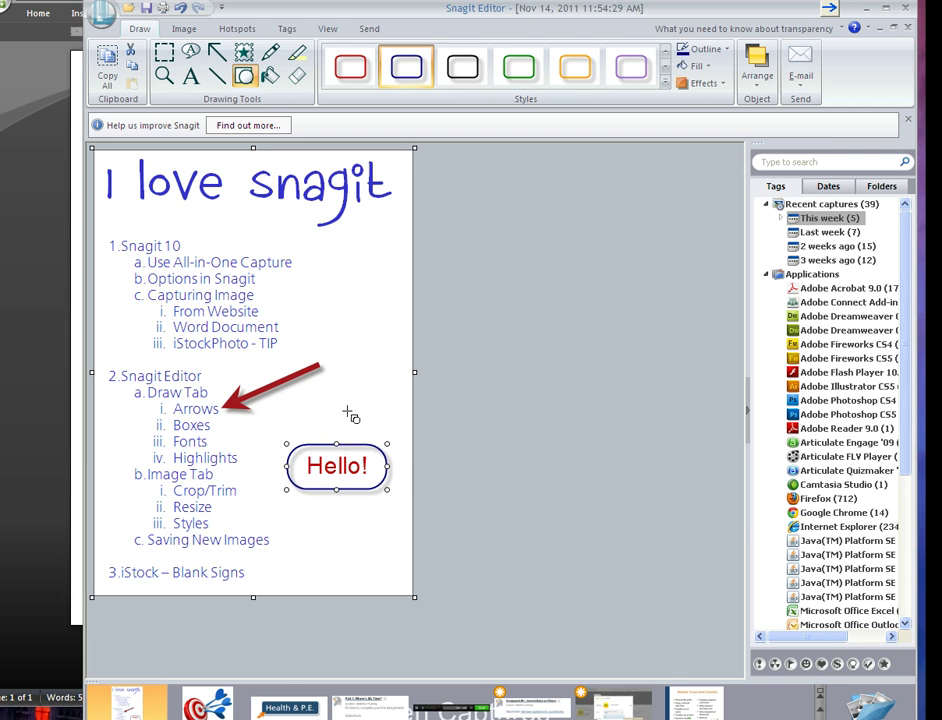
click(350, 414)
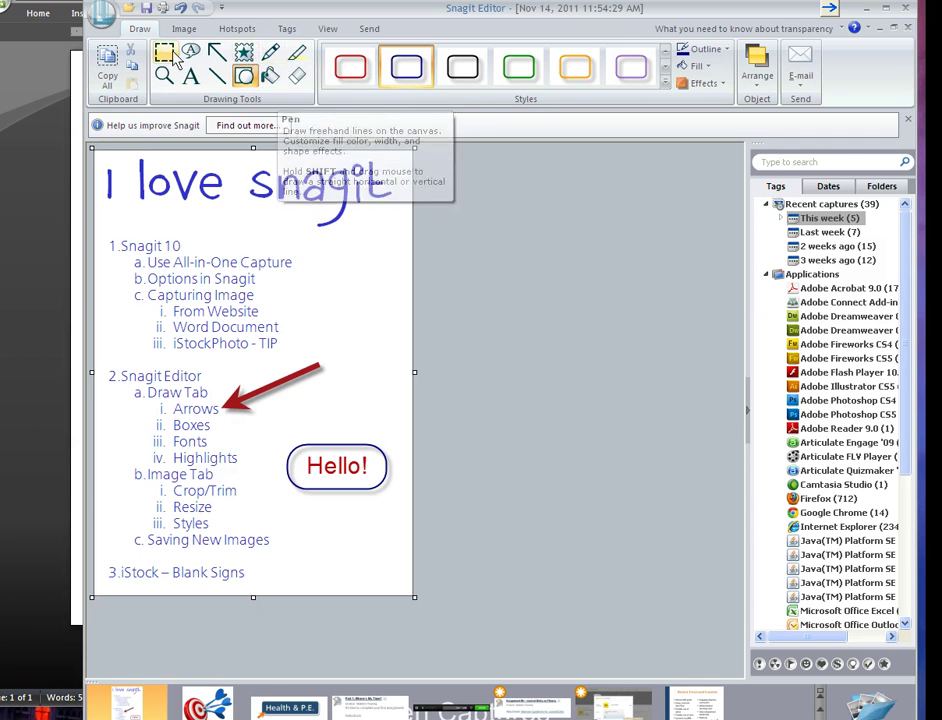
Highlight 'Snagit 10', 'Snagit Editor' and 'iStock – Blank Signs' with the light cyan Highlighter.
click(297, 55)
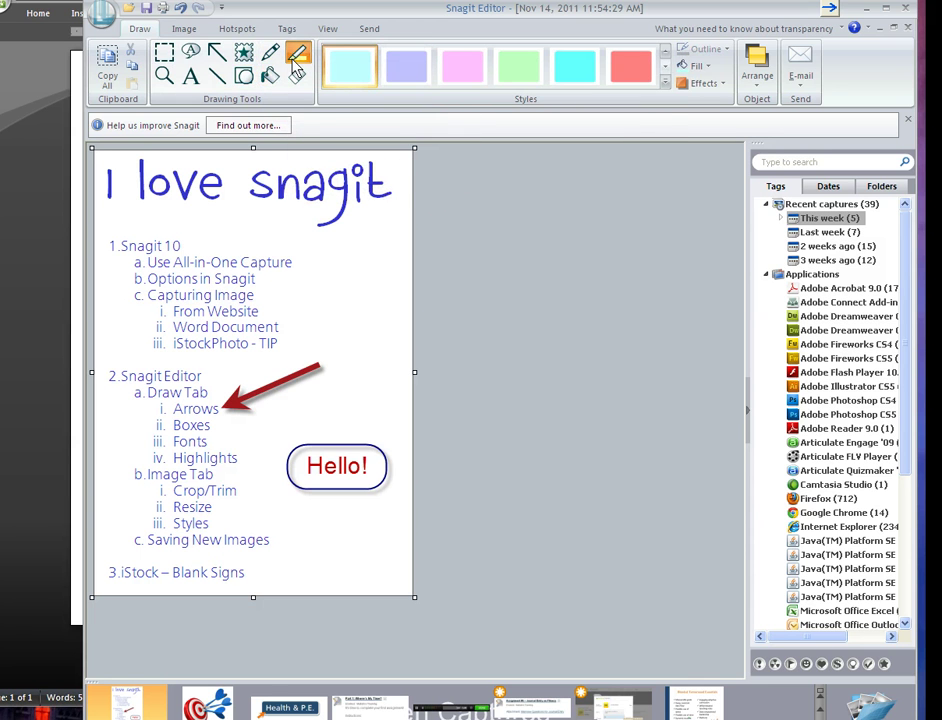
click(665, 82)
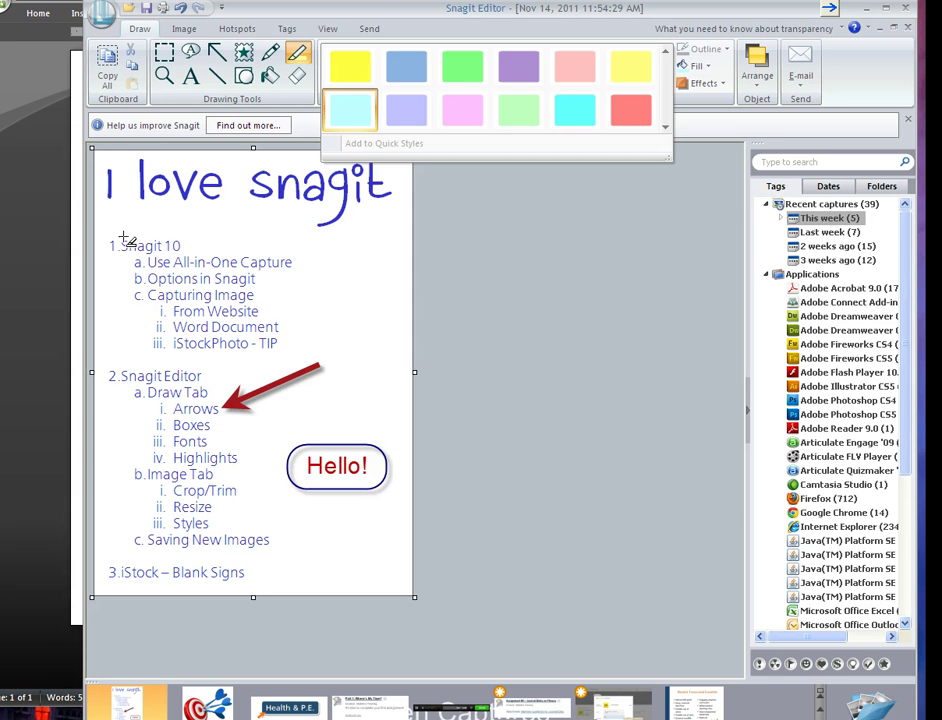
drag(120, 242, 187, 258)
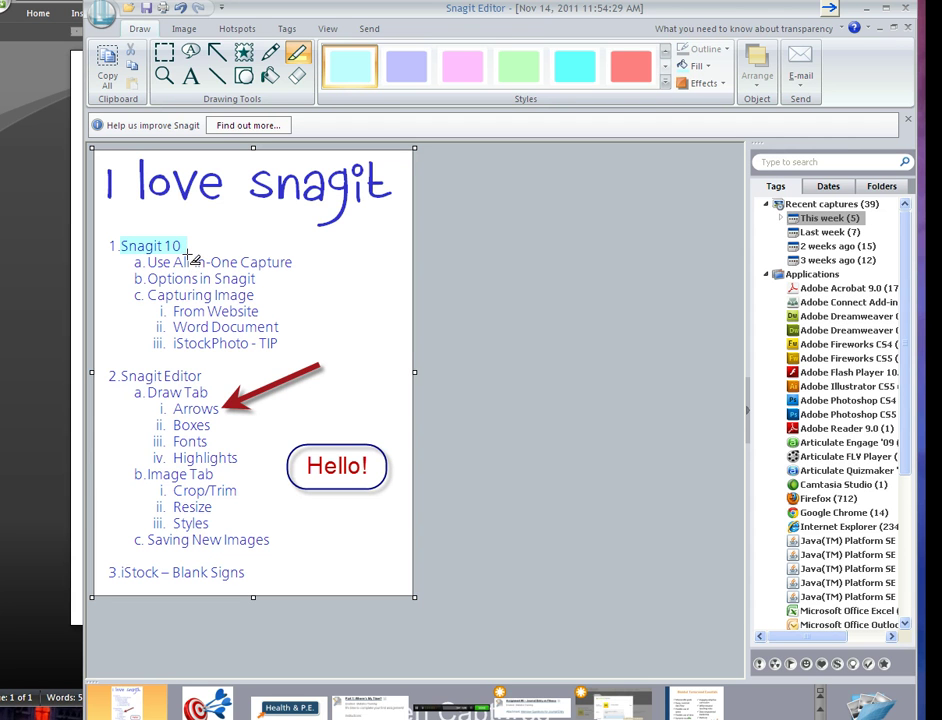
click(160, 340)
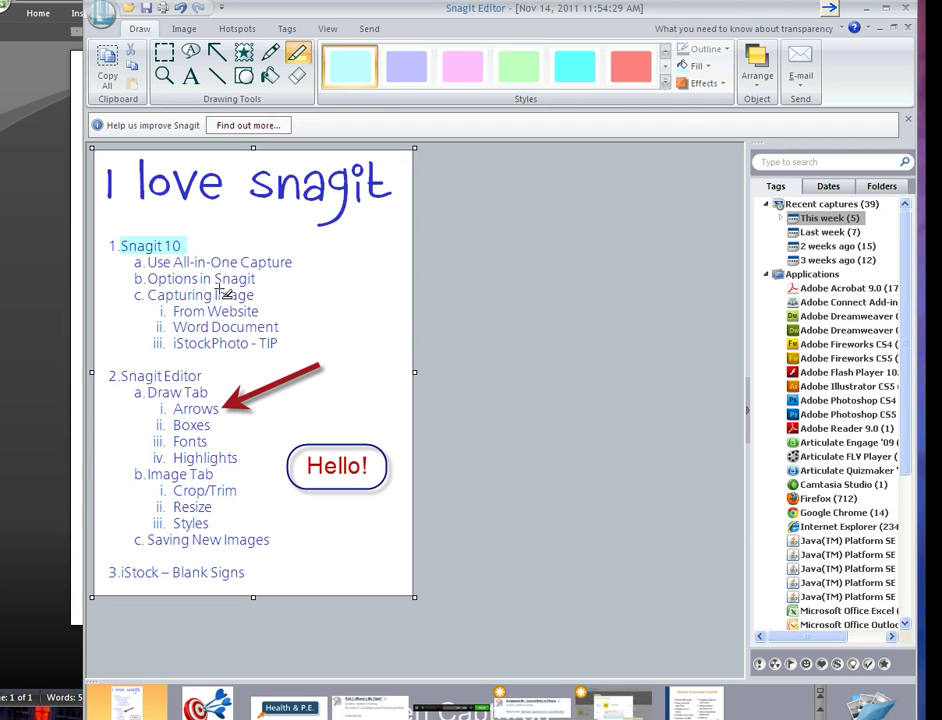
mouse_move(120, 370)
mouse_down()
mouse_move(205, 376)
mouse_move(208, 390)
mouse_up()
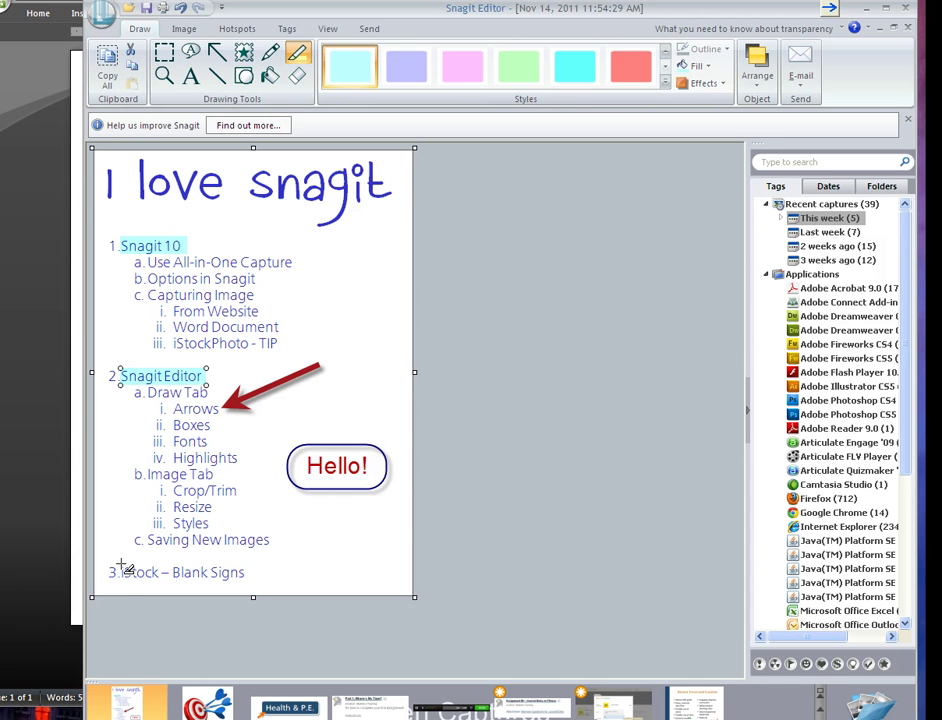
drag(120, 567, 255, 585)
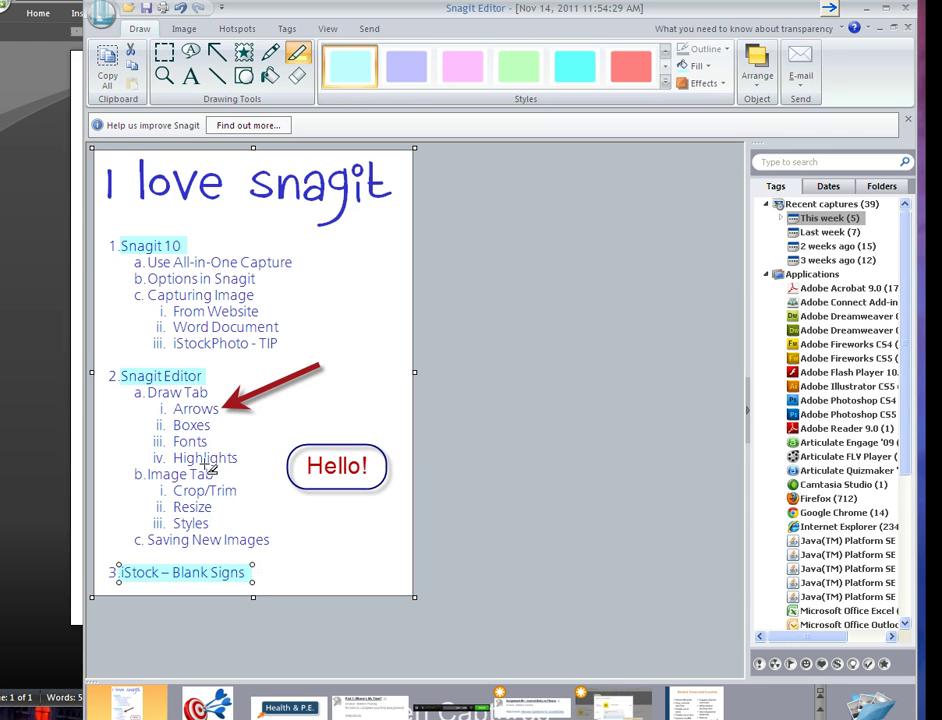